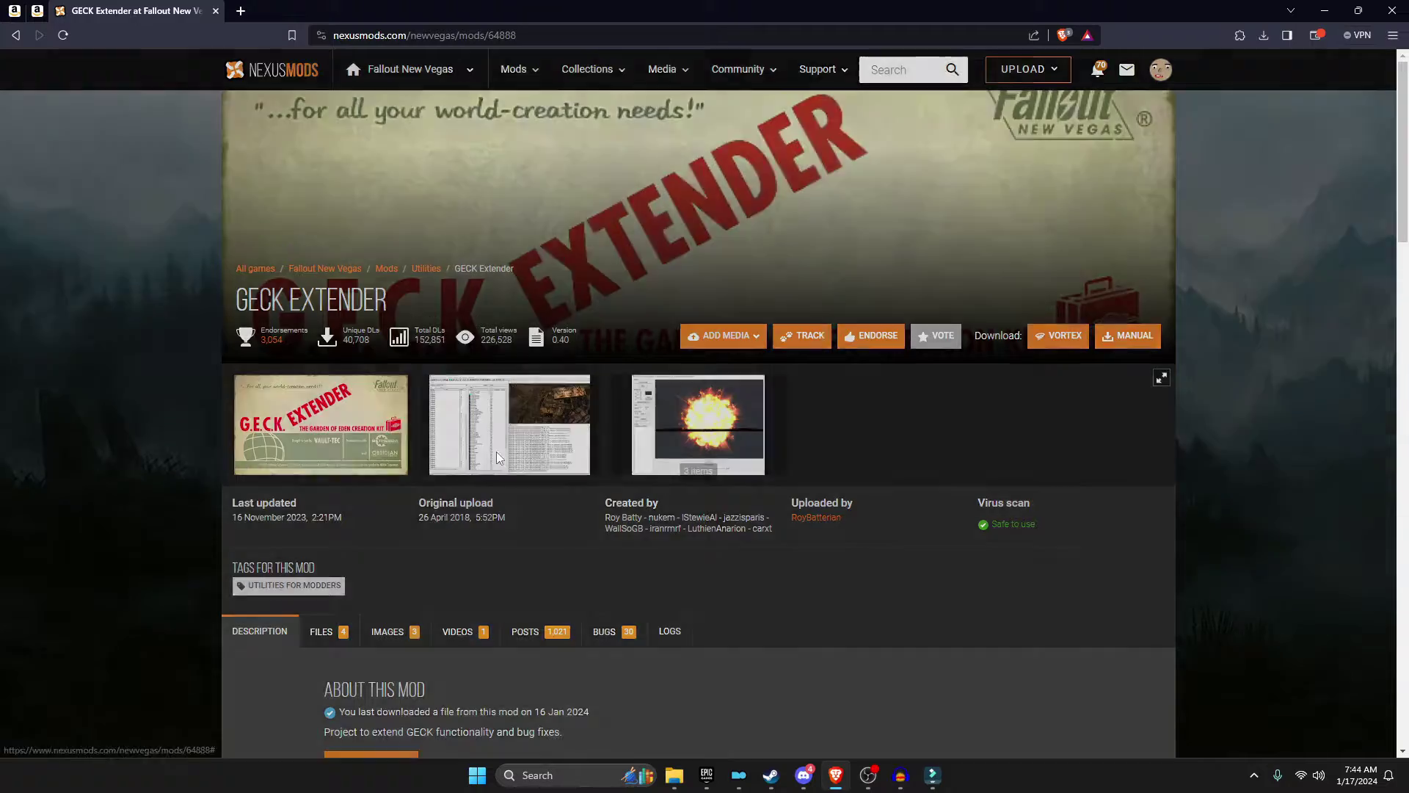
Enlarge a screenshot of the mod, then browse the mod page
click(496, 452)
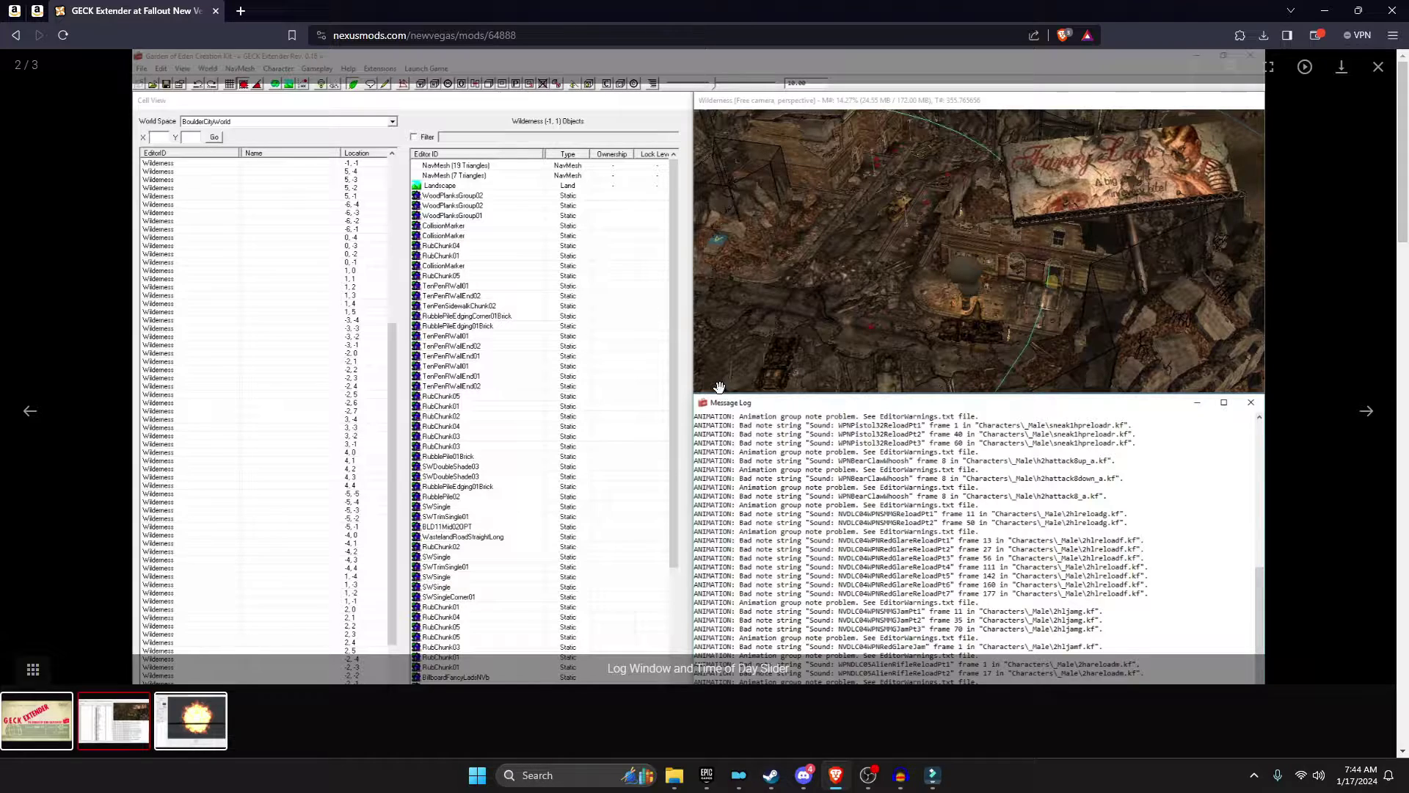
click(1378, 66)
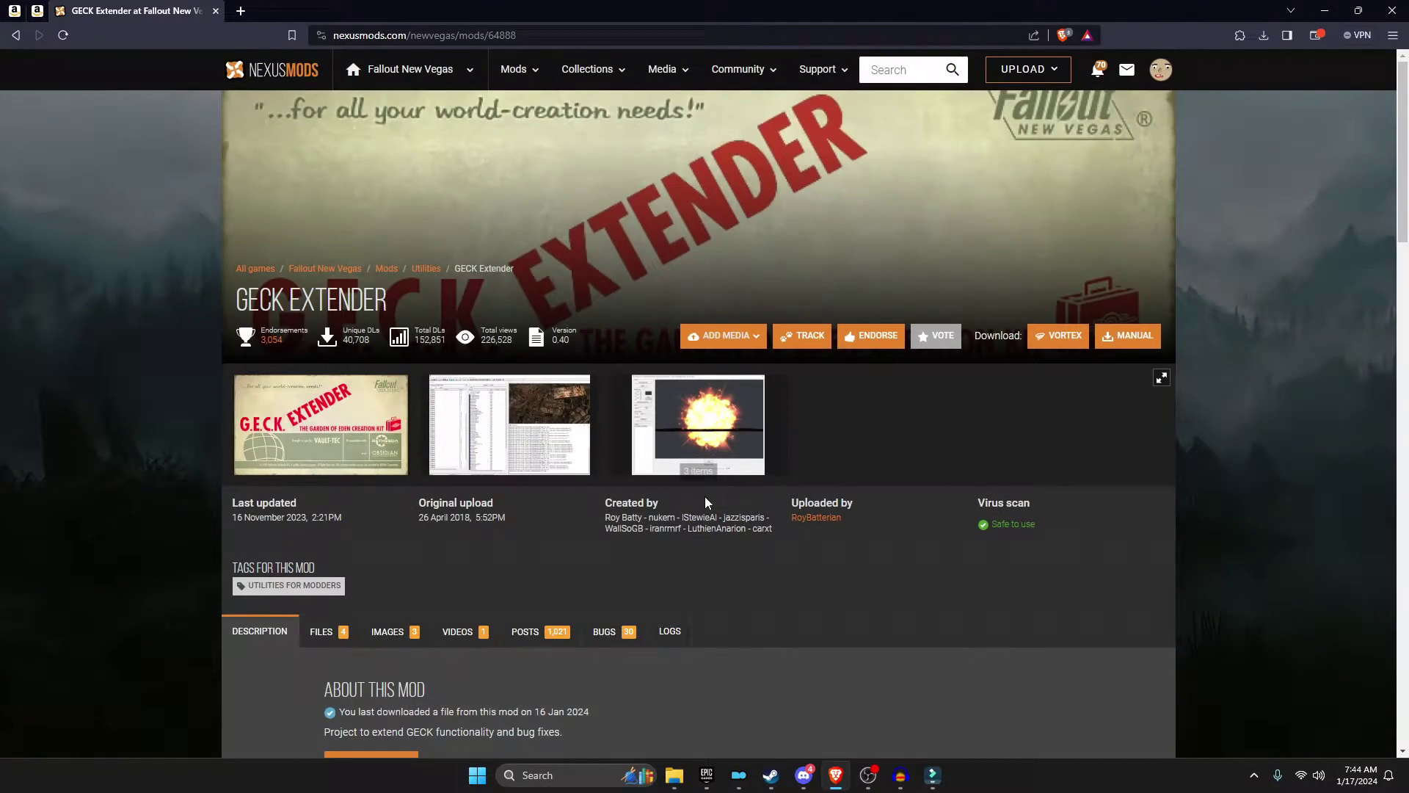
scroll(633, 497, down, 3)
scroll(544, 503, down, 8)
scroll(540, 557, up, 10)
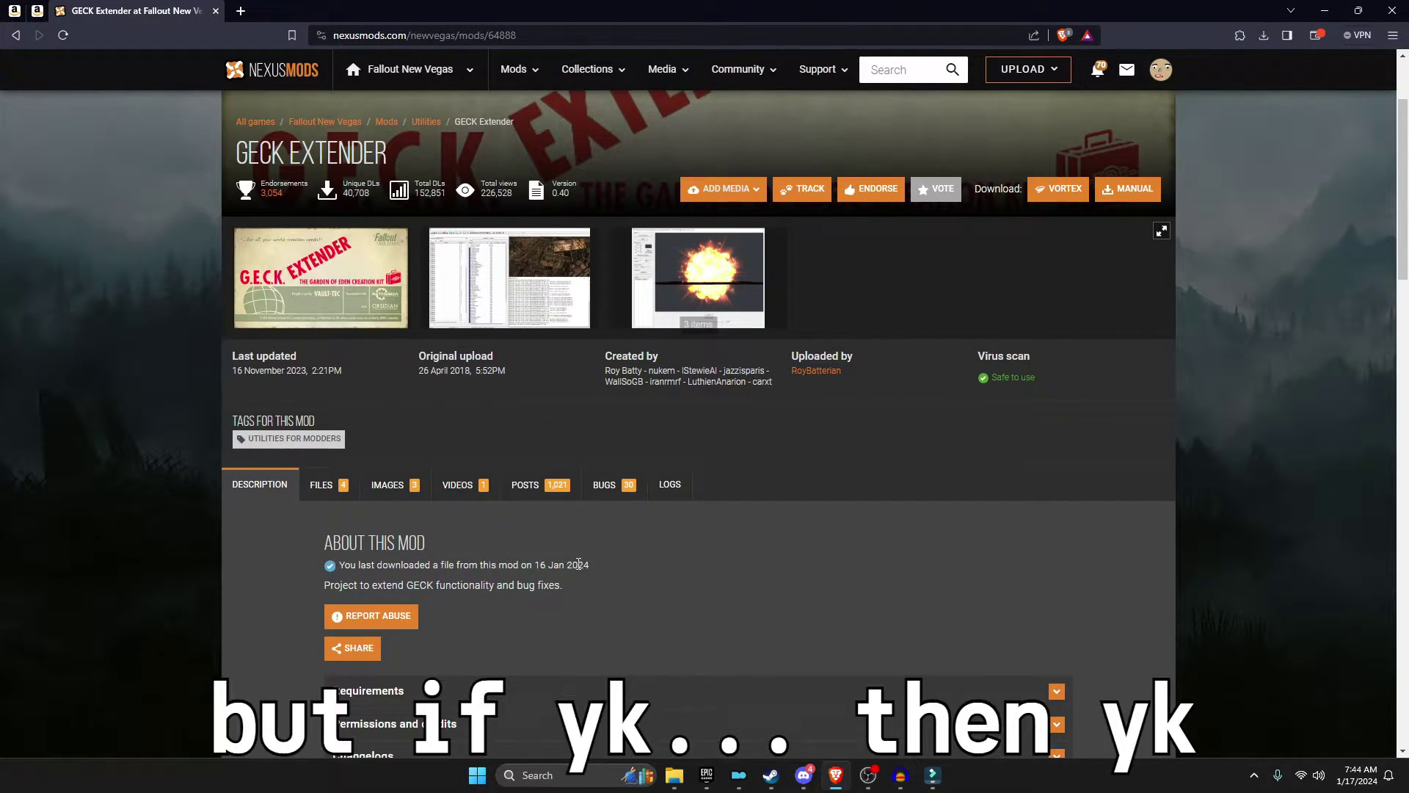
scroll(586, 575, up, 2)
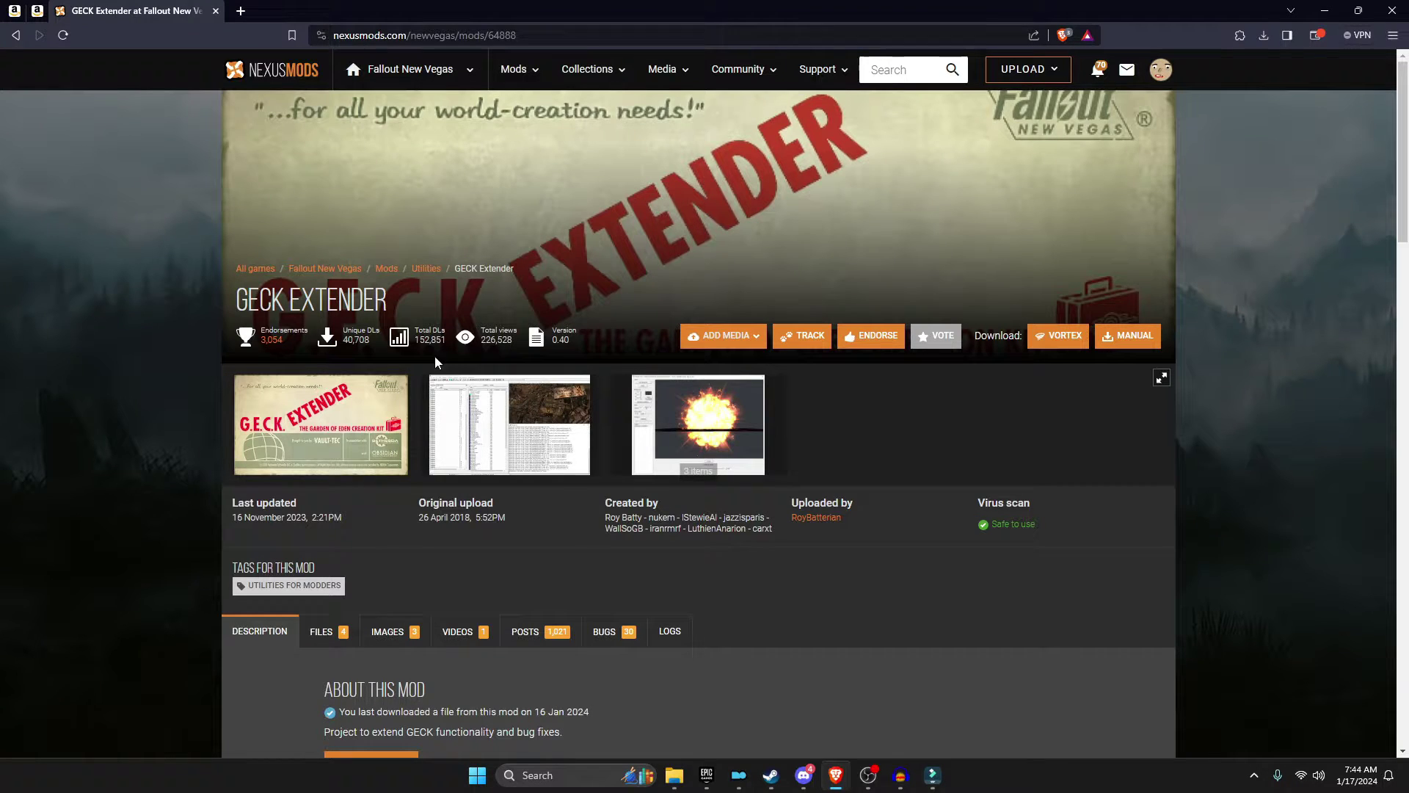
scroll(370, 440, down, 3)
scroll(330, 367, up, 3)
Start a manual download of the main GECK file from the Files list
click(357, 621)
scroll(331, 565, down, 7)
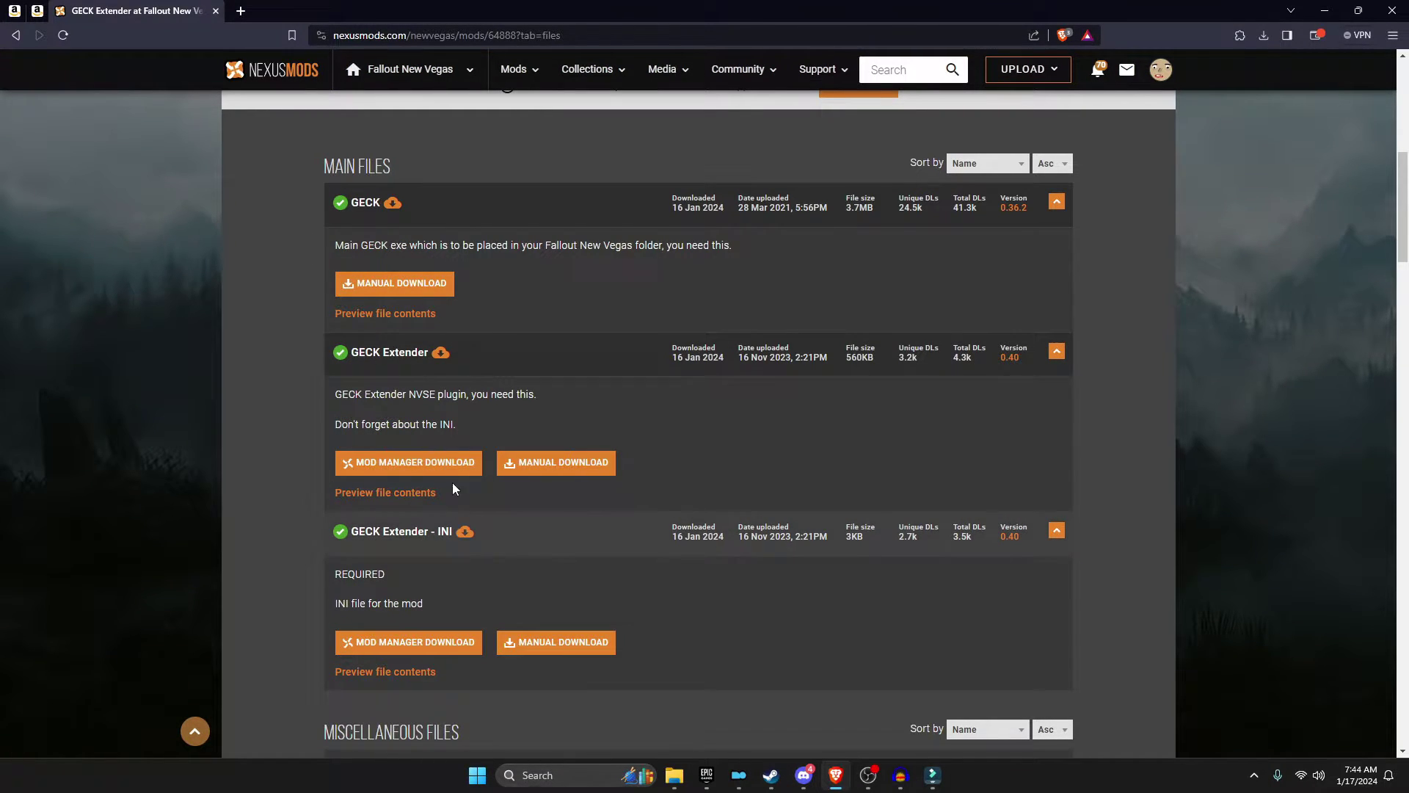
click(406, 288)
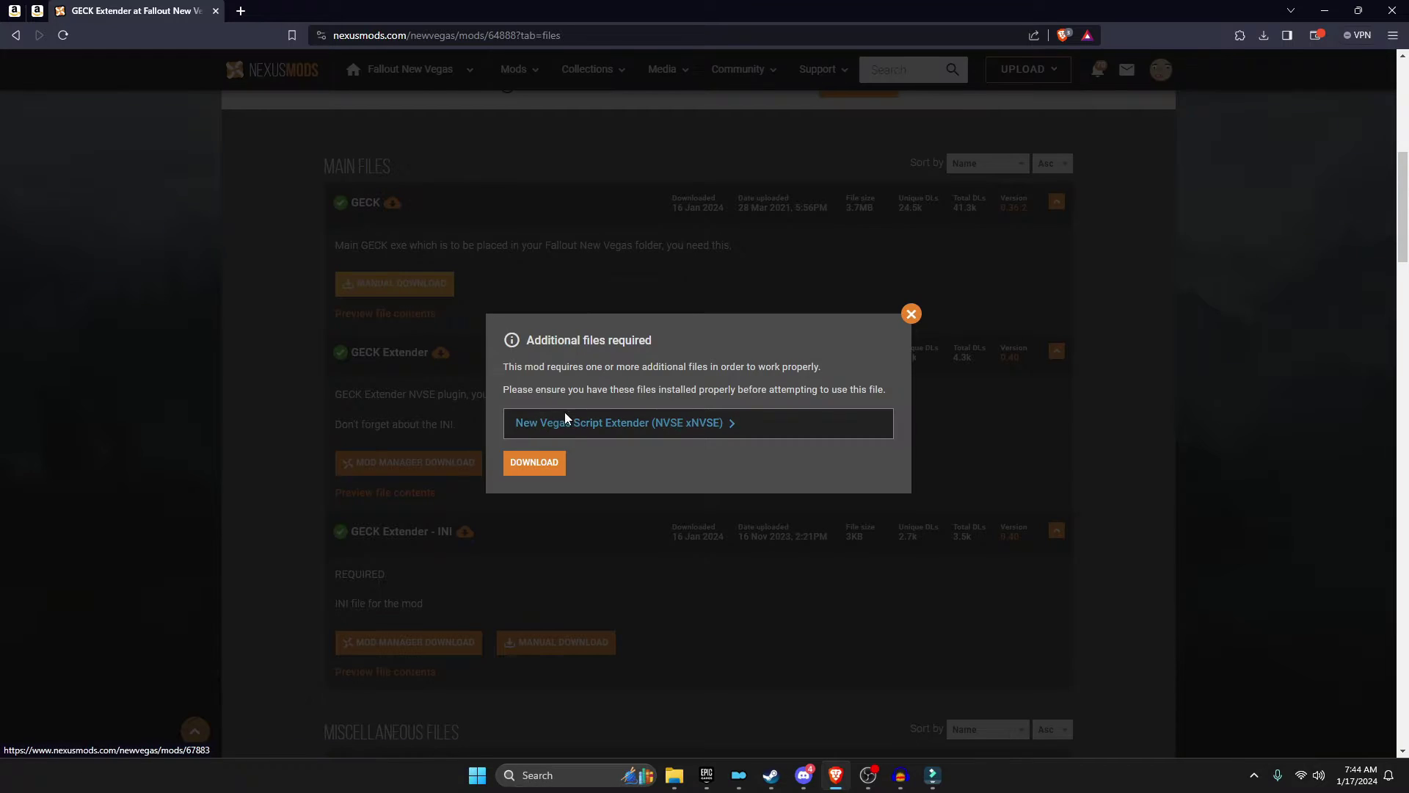
click(546, 470)
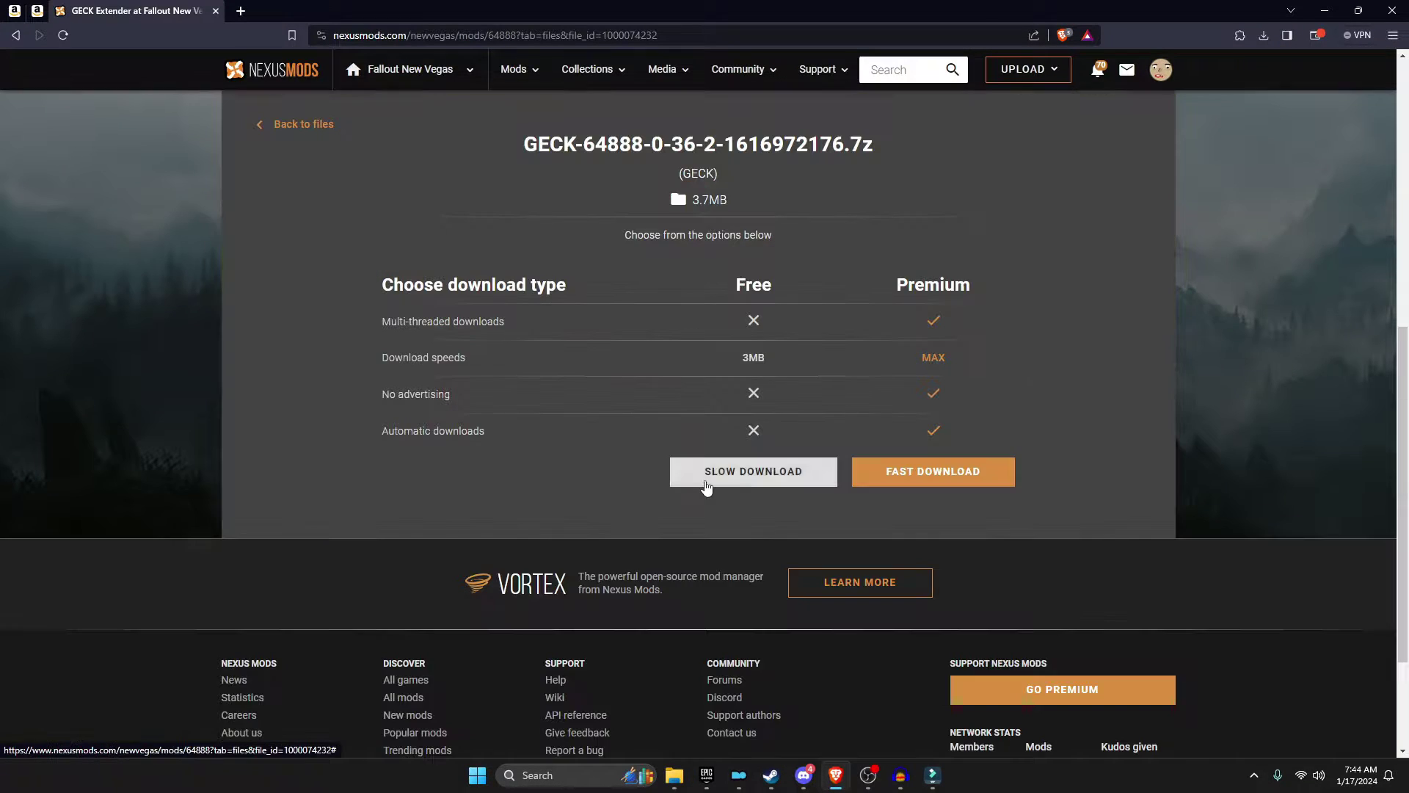
scroll(217, 396, up, 4)
Confirm the GECK download and download the GECK Extender INI file
click(339, 371)
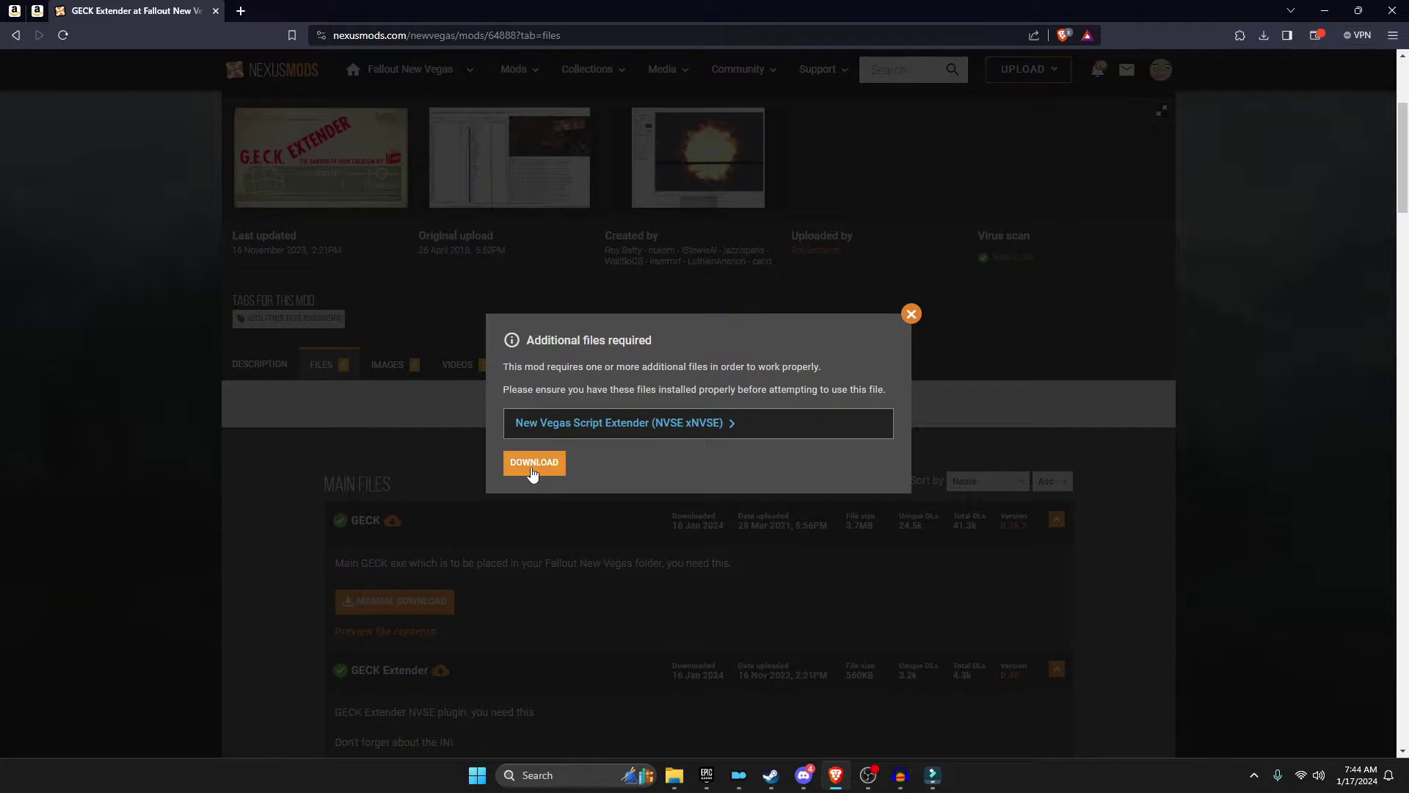
click(534, 464)
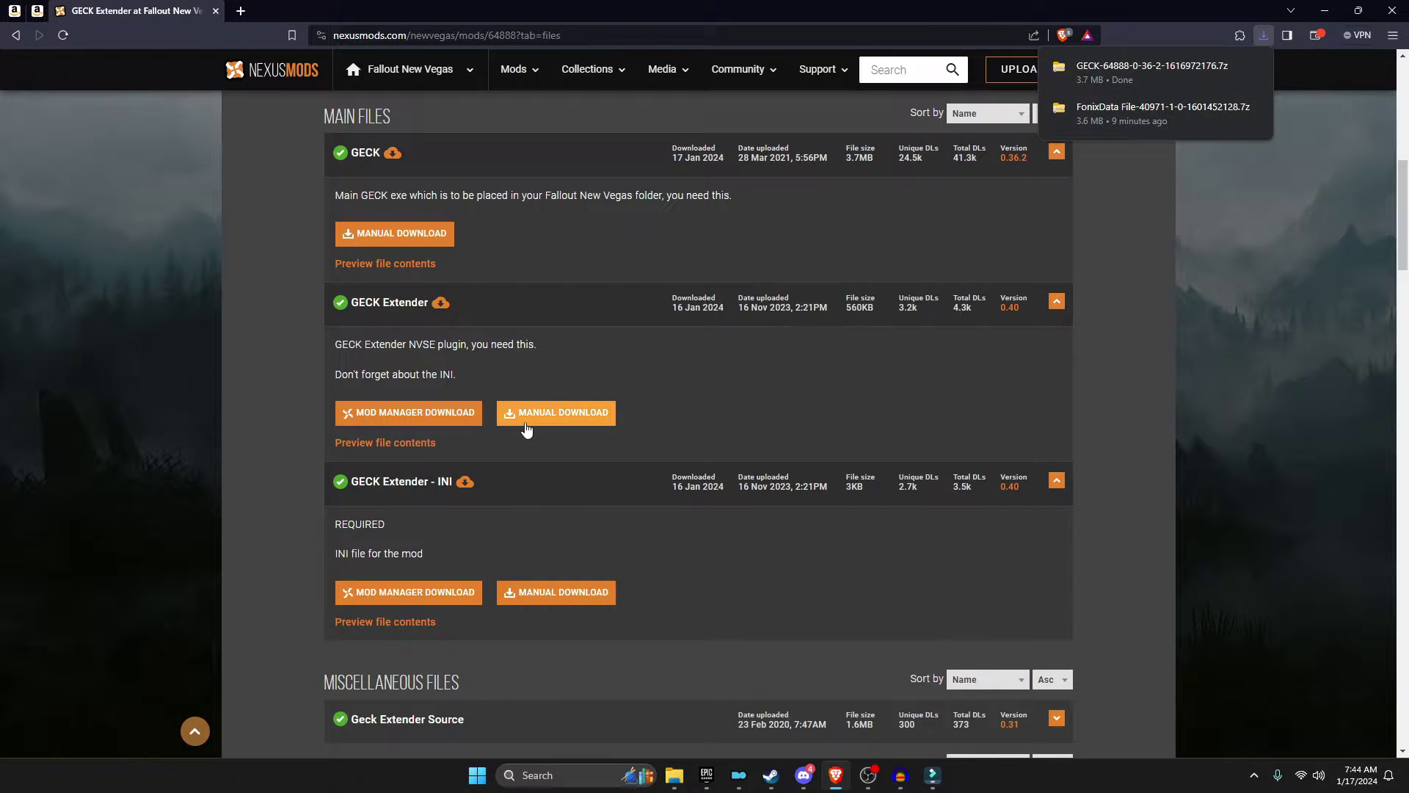
click(526, 412)
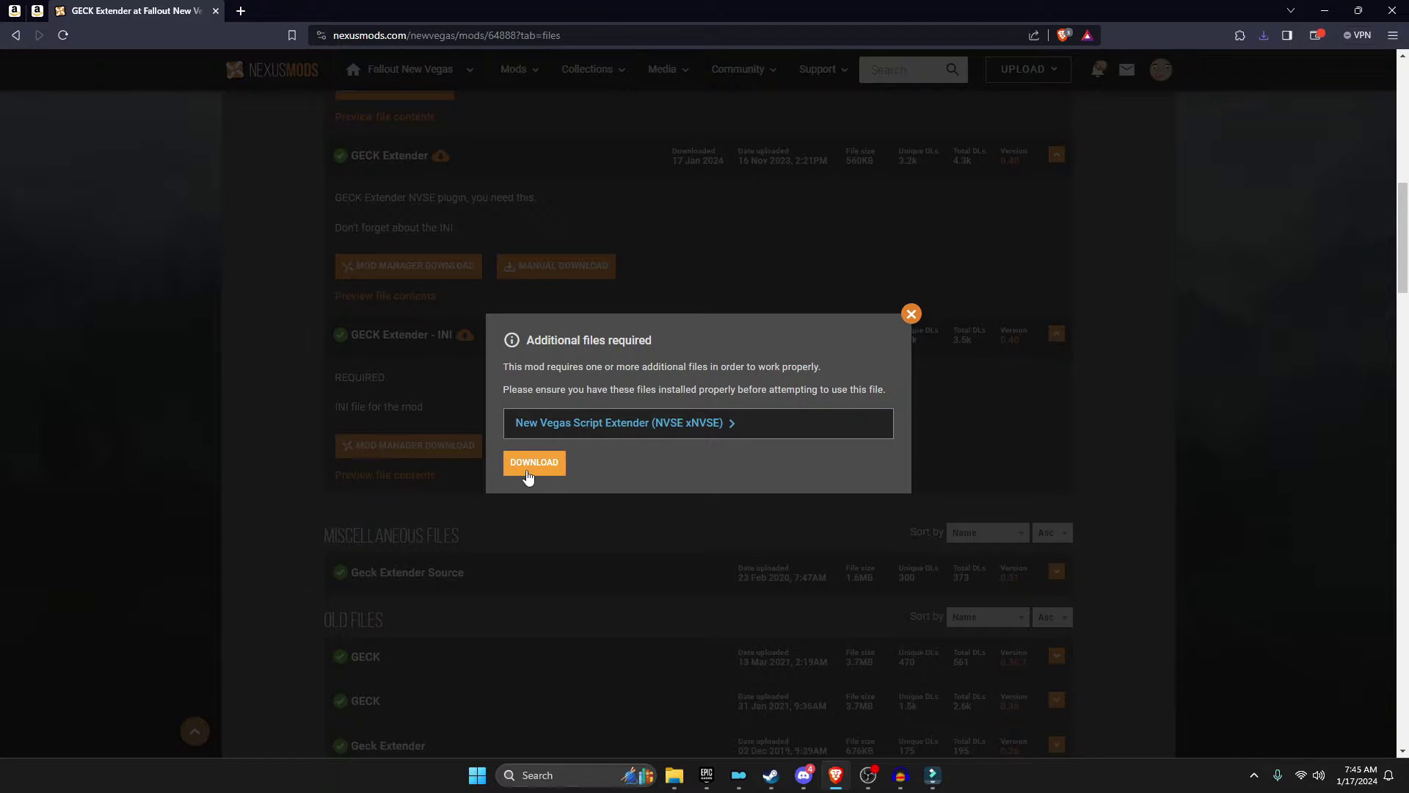
click(534, 464)
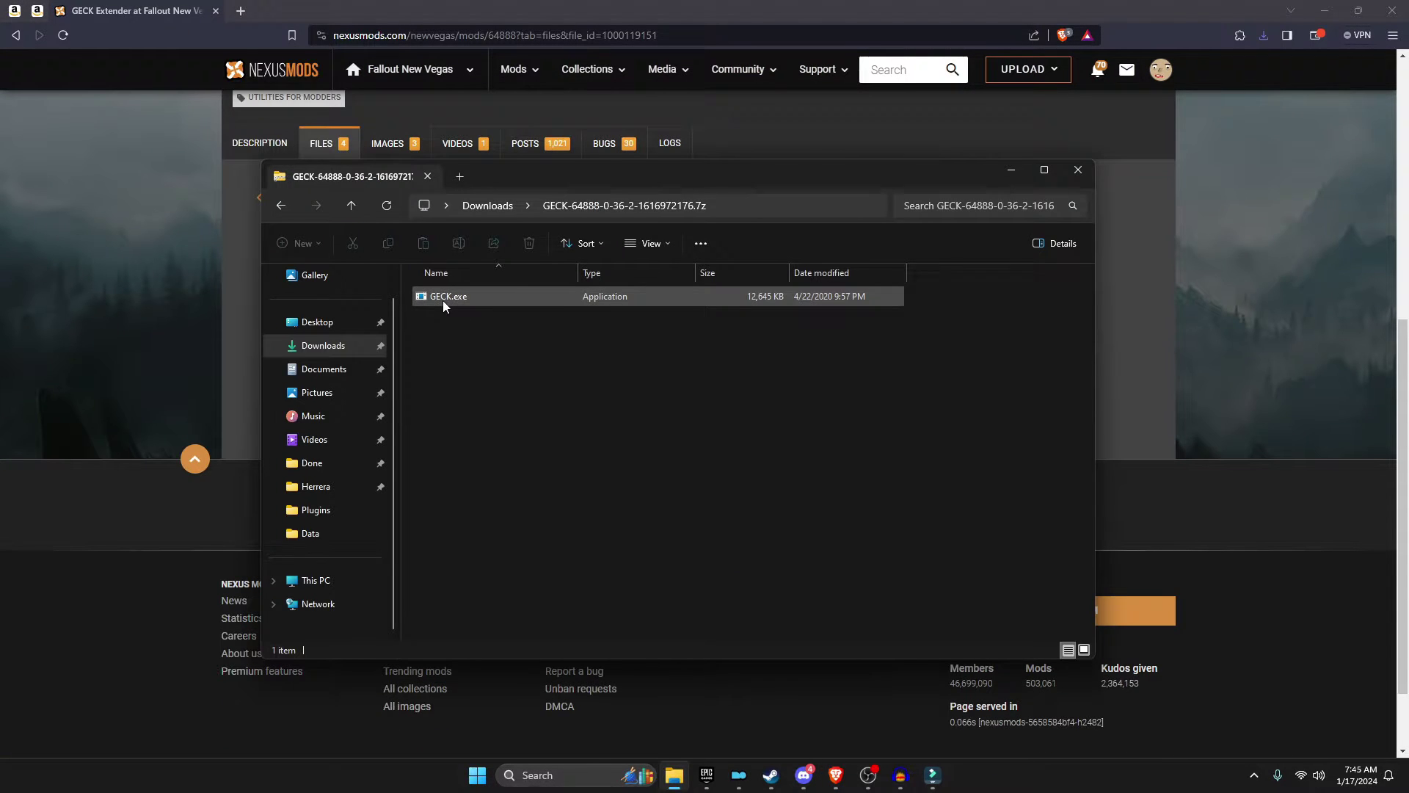
Copy GECK.exe into the Fallout New Vegas folder, replacing the existing file
click(443, 301)
right_click(452, 298)
click(496, 325)
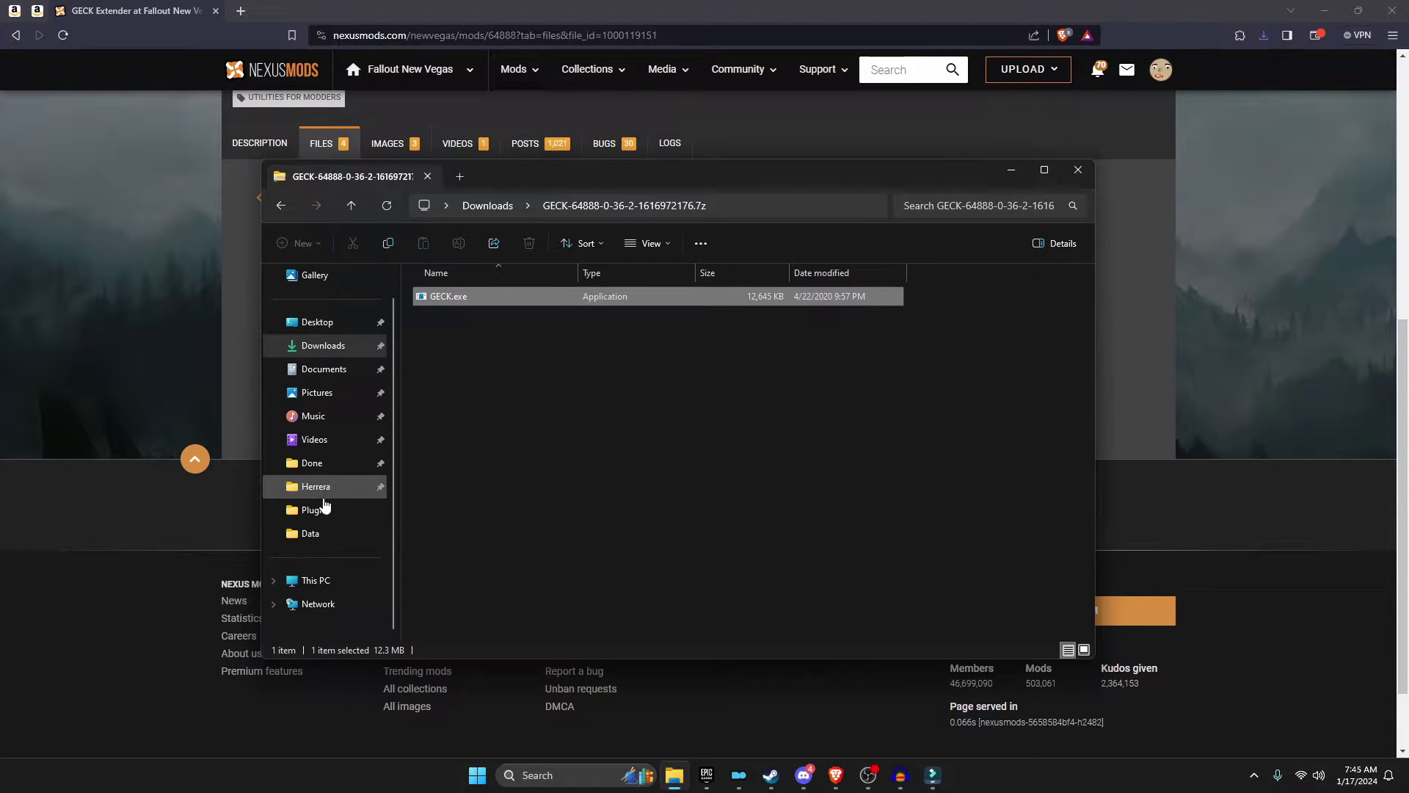
click(316, 533)
key(alt+Up)
right_click(944, 378)
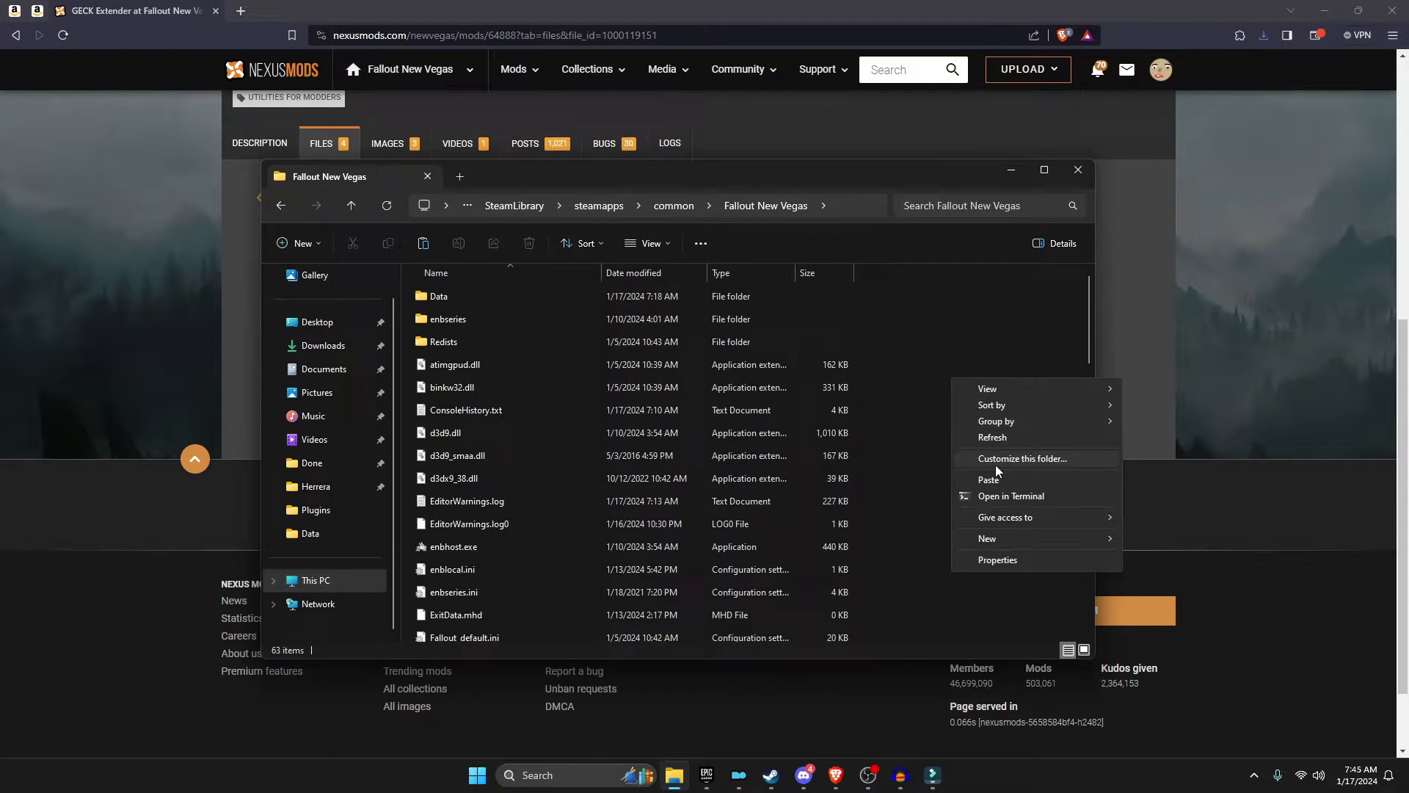
click(999, 480)
click(624, 269)
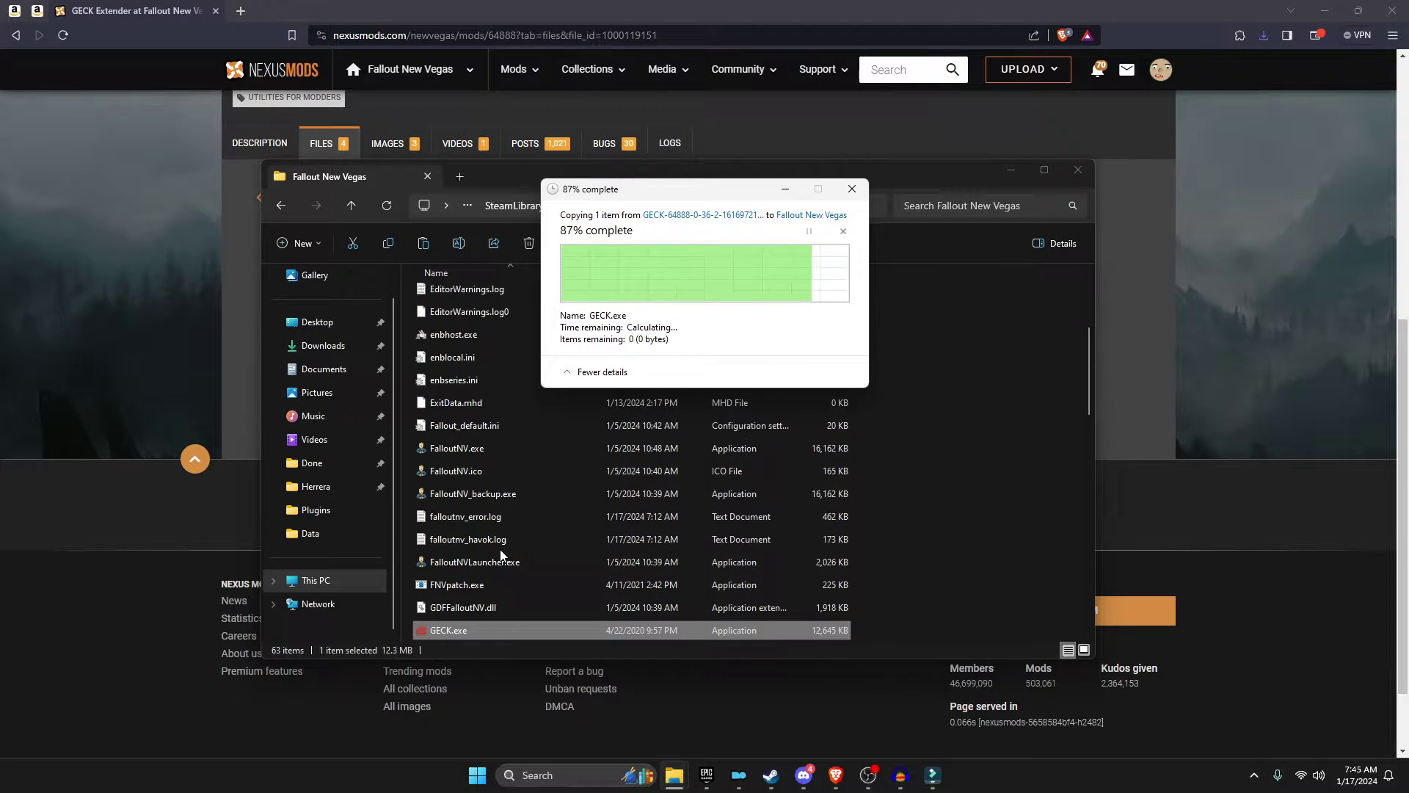
Go back to the GECK Extender archive's NVSE folder
scroll(500, 549, down, 2)
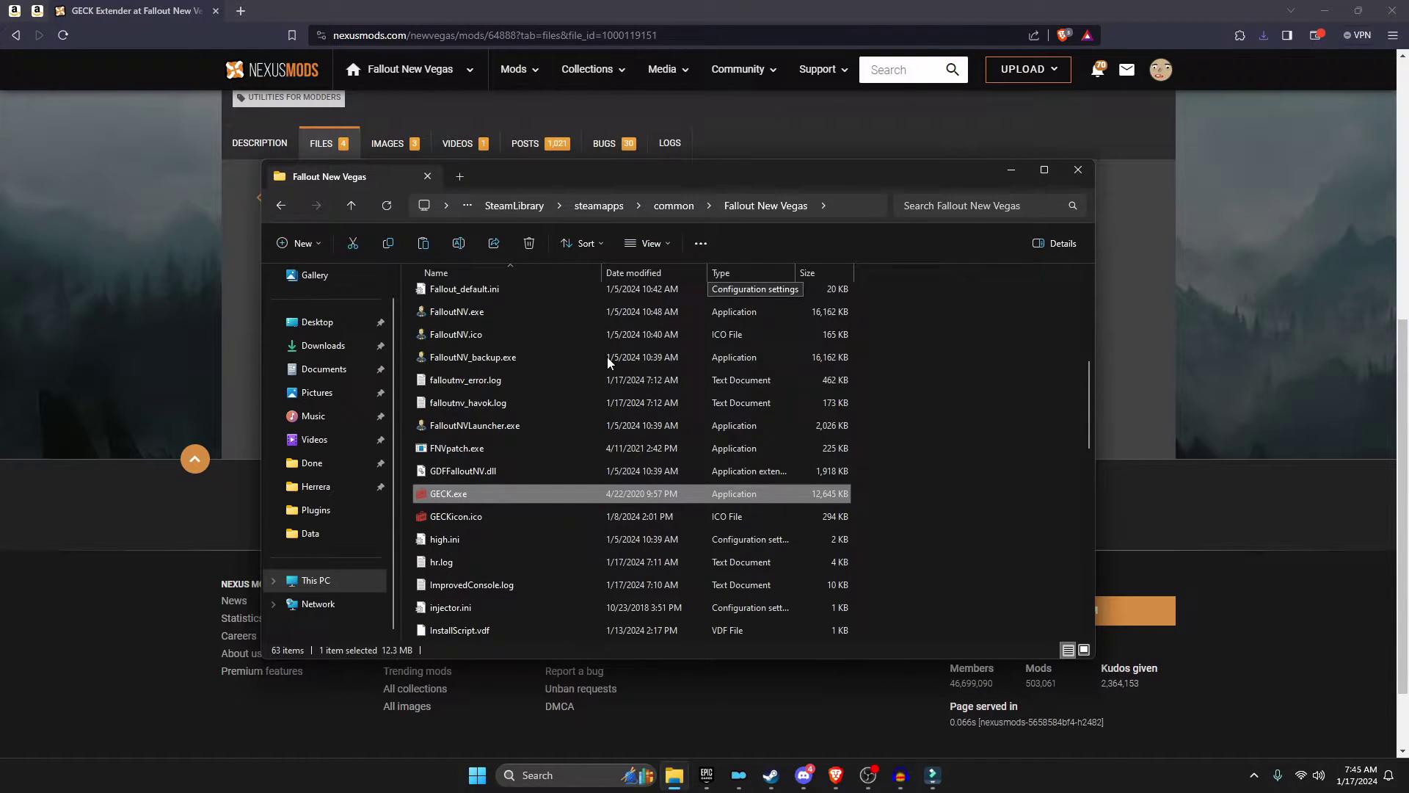
scroll(519, 362, up, 1)
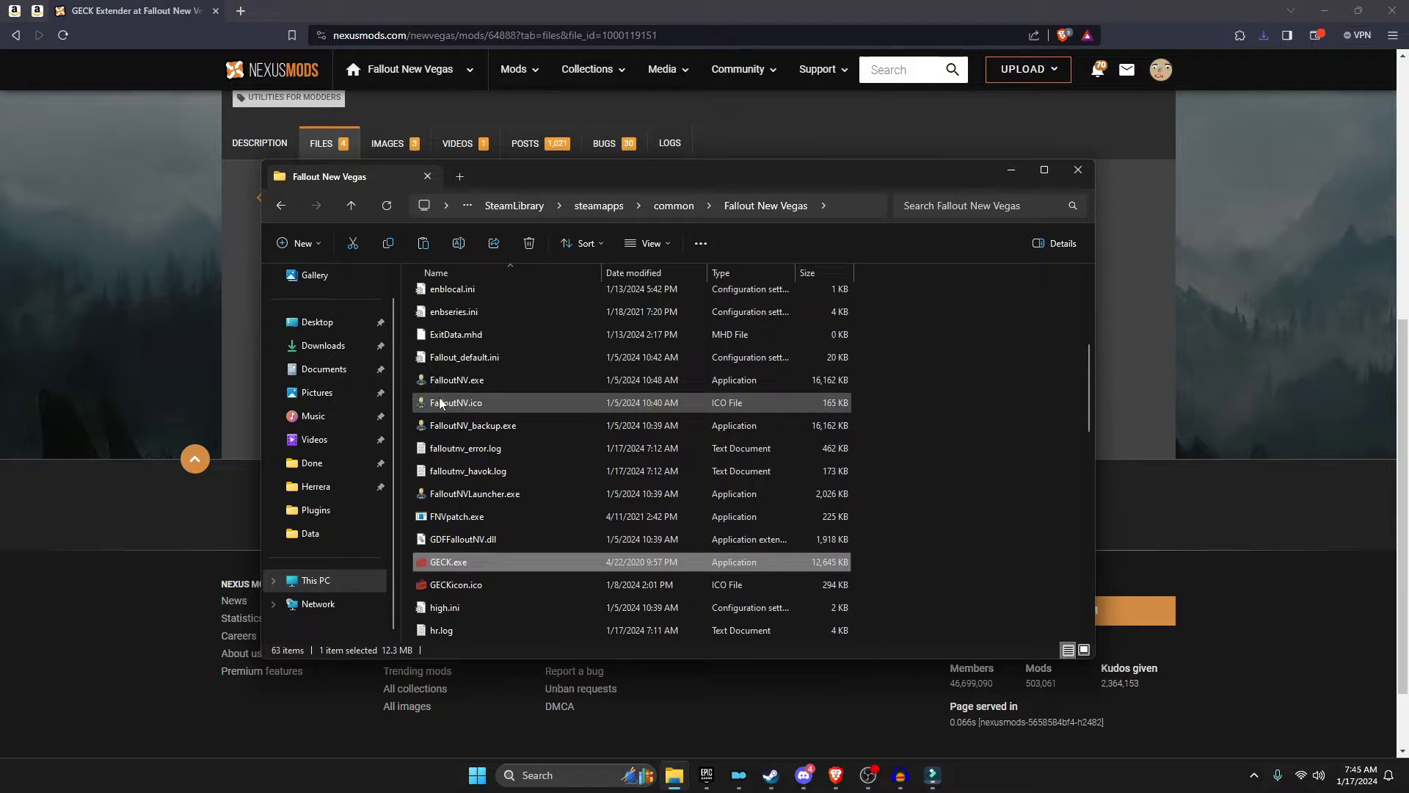
key(alt+Left)
right_click(449, 296)
Paste the first archive's NVSE folder into the Data folder, replacing existing files
click(490, 365)
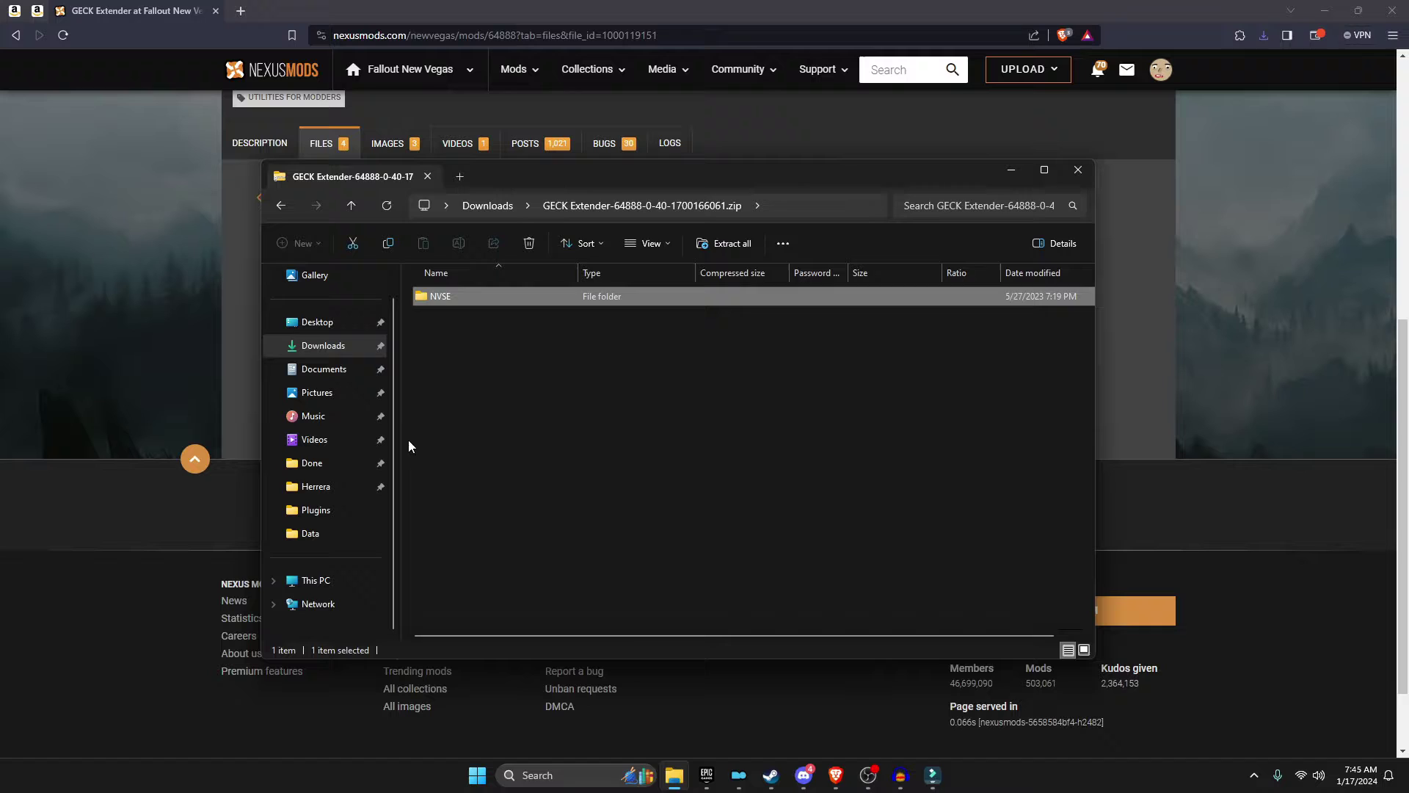
key(alt+Left)
right_click(875, 428)
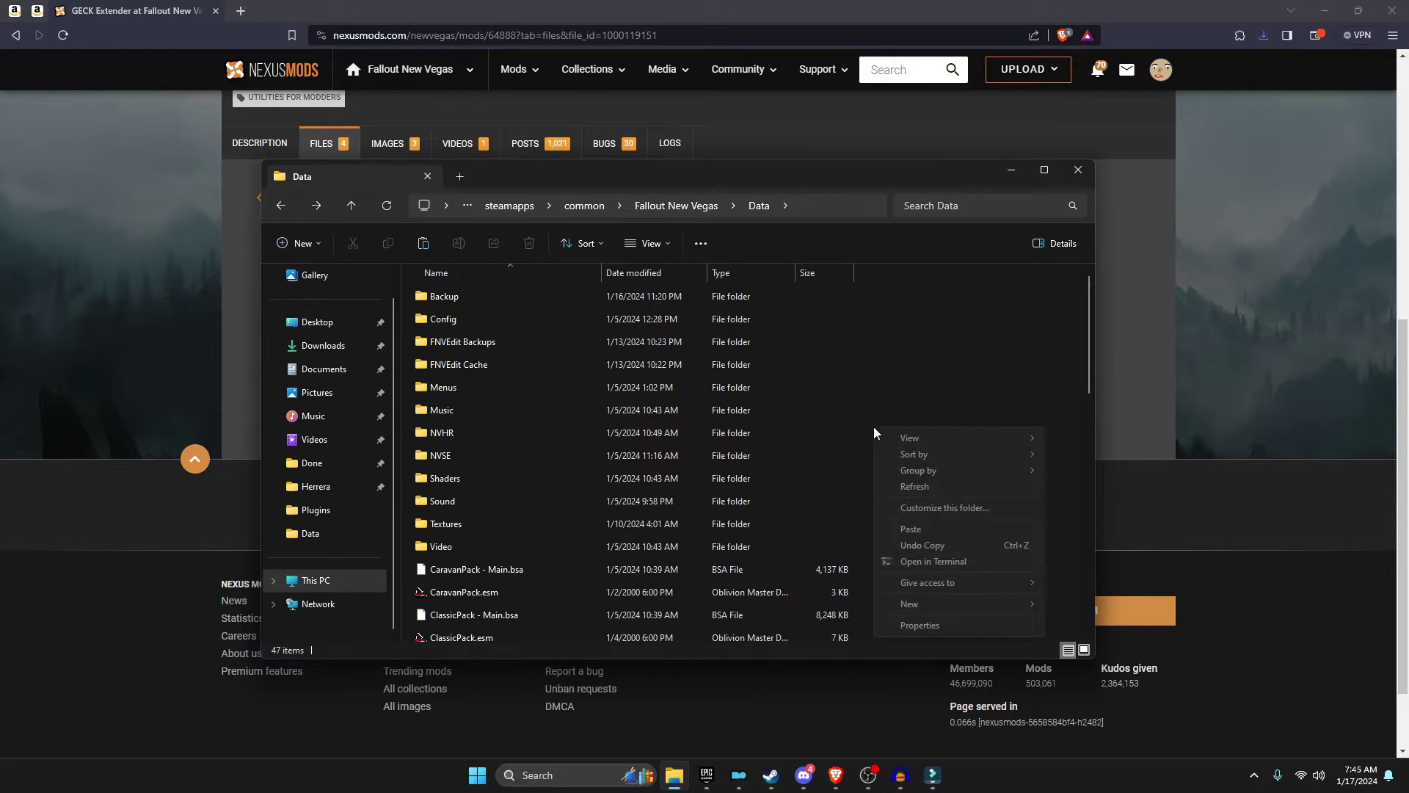
click(918, 530)
click(635, 267)
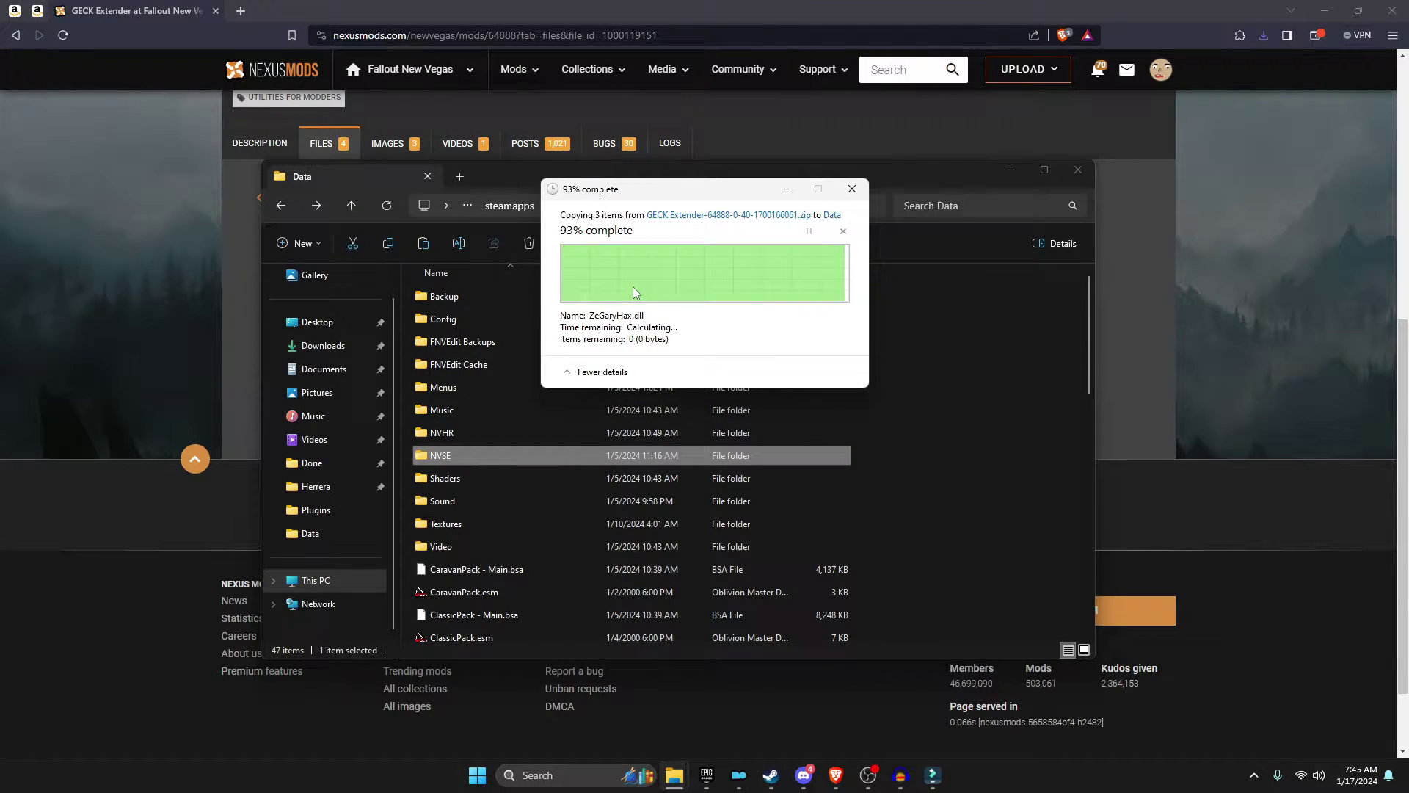
Merge the INI archive's NVSE folder into Data, replacing geckextender.ini, and open NVSE
key(alt+Right)
right_click(453, 296)
click(490, 362)
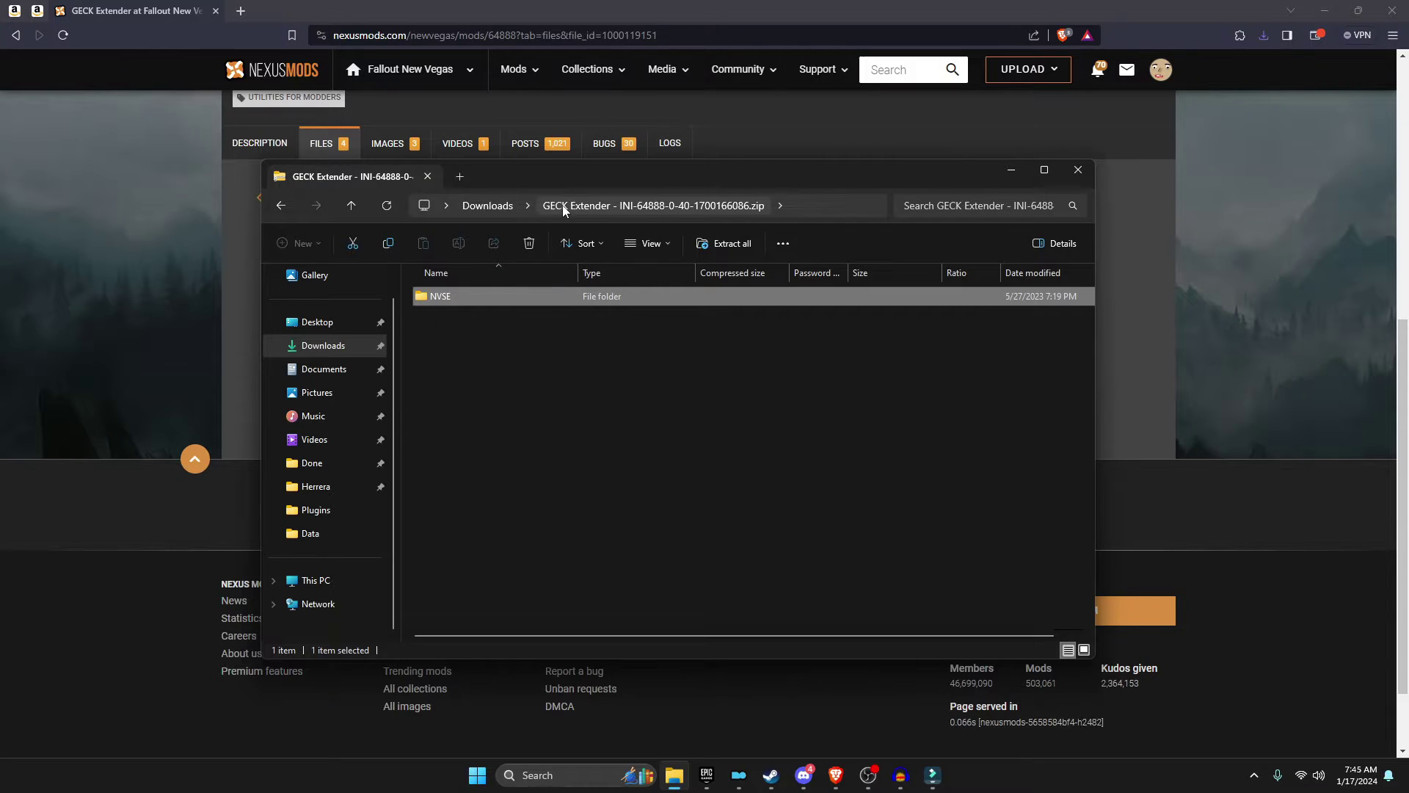
right_click(462, 297)
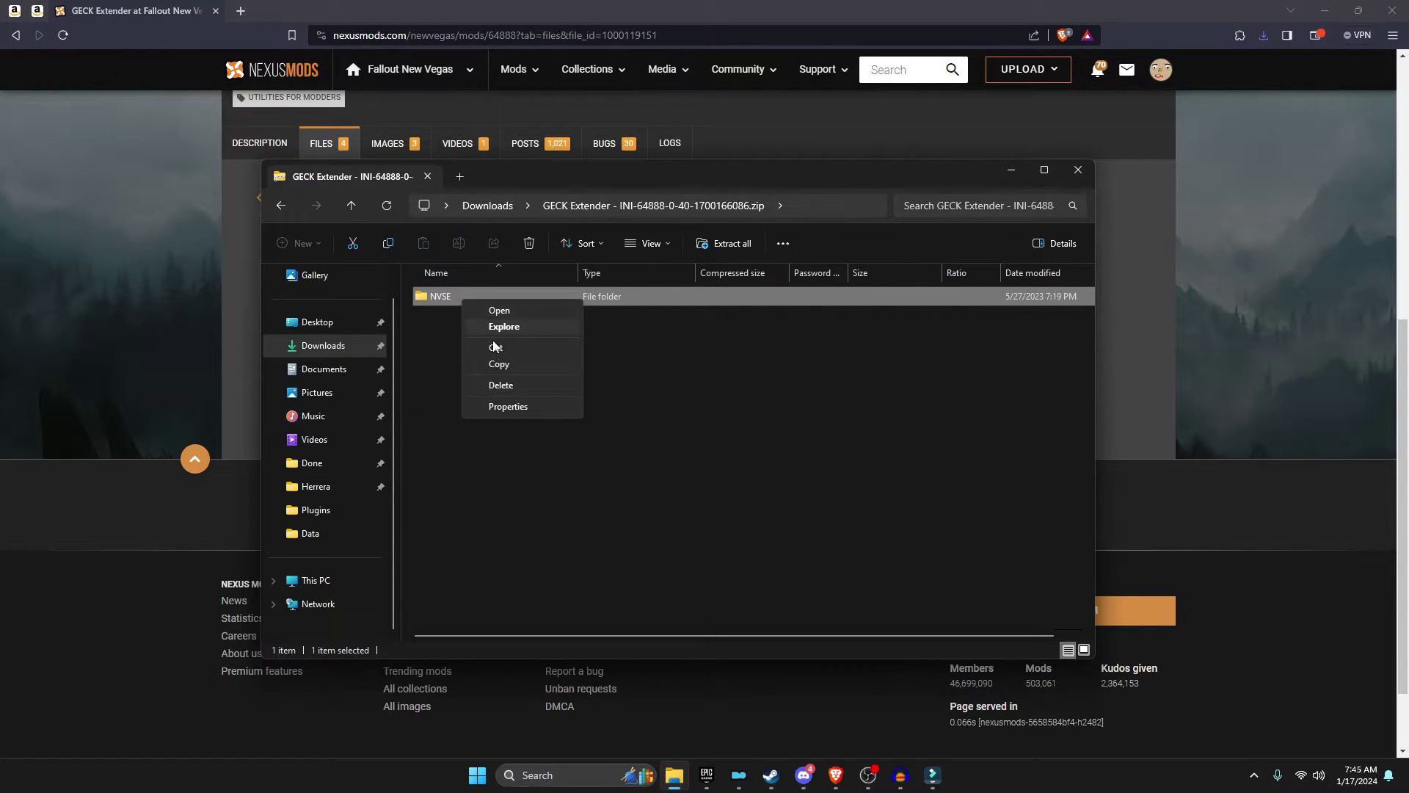
click(508, 365)
click(309, 533)
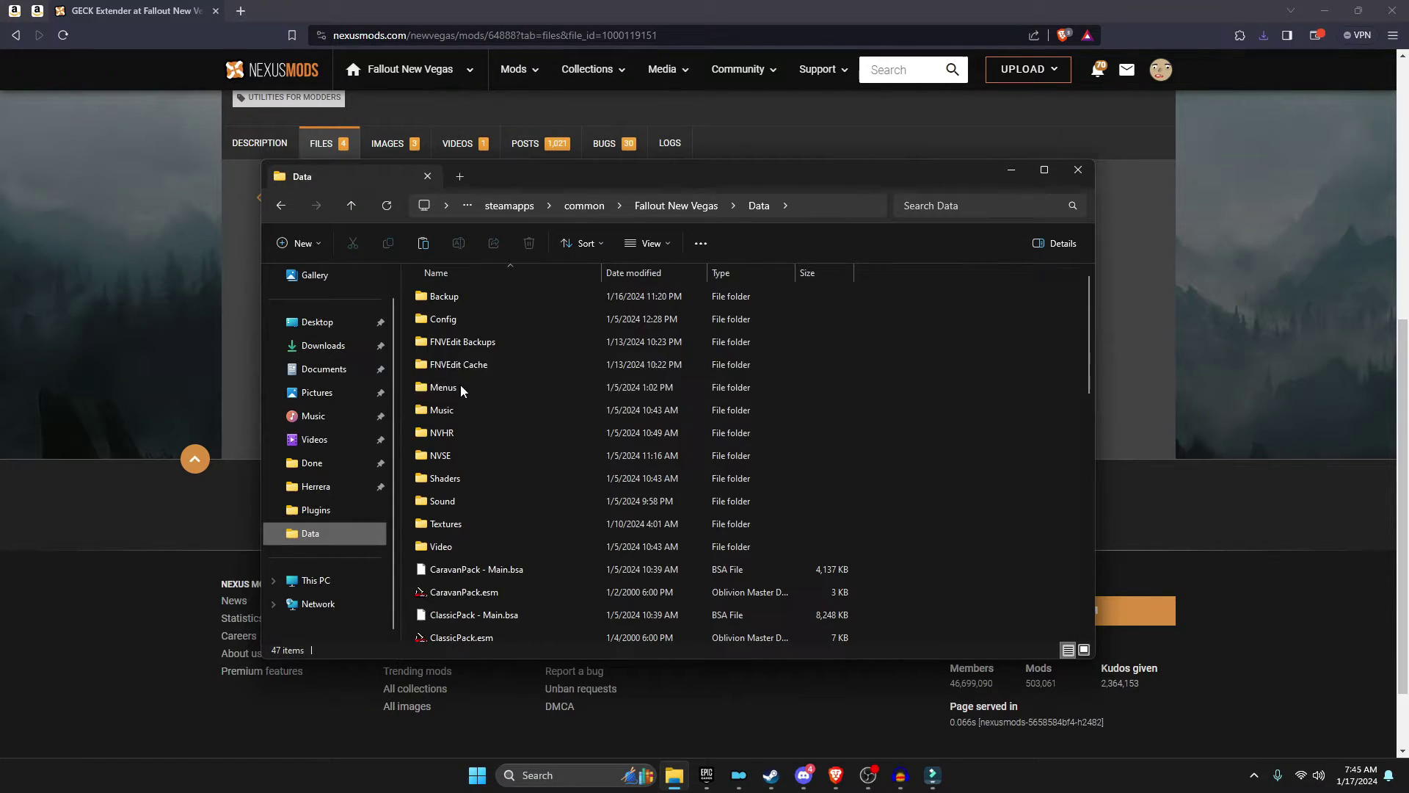
right_click(928, 406)
click(967, 501)
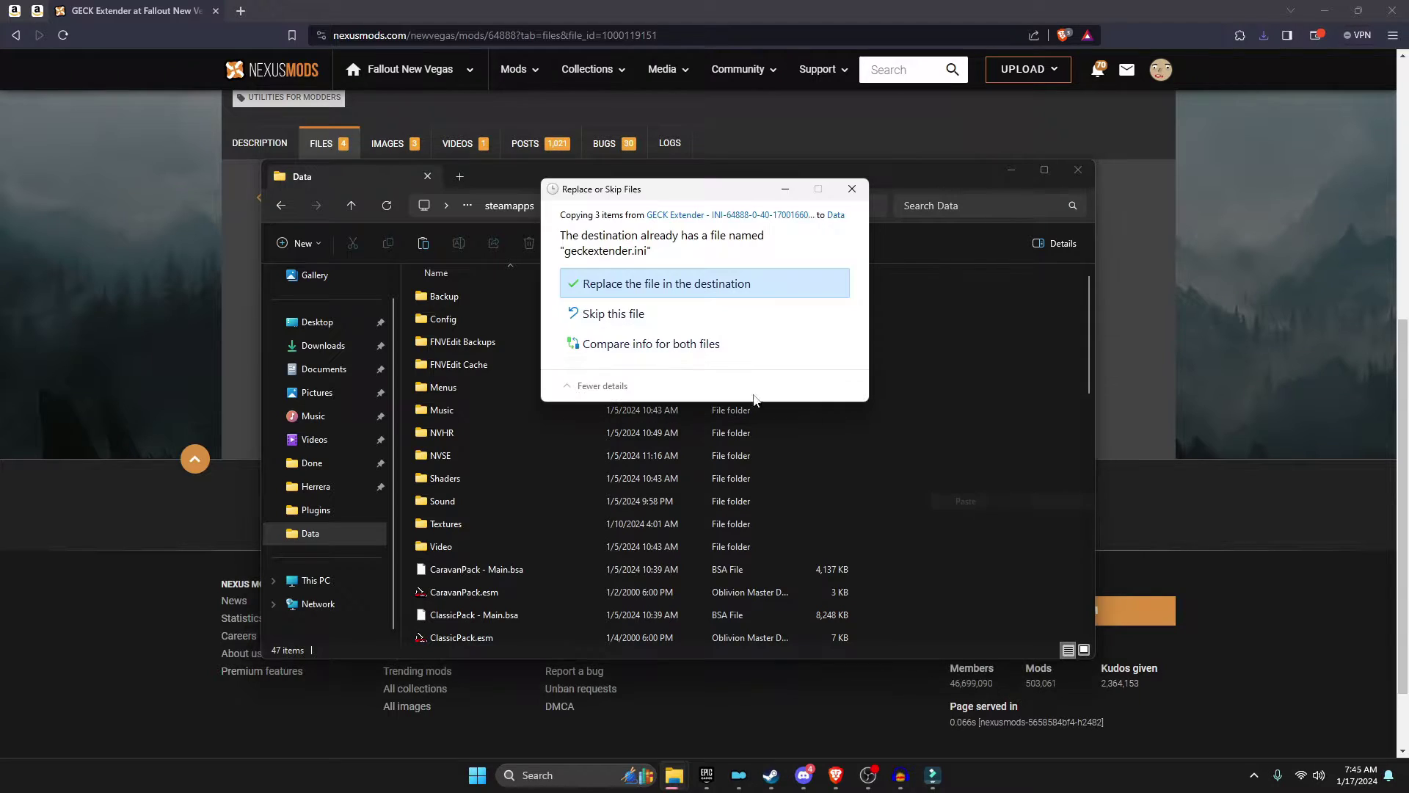
click(612, 284)
double_click(486, 465)
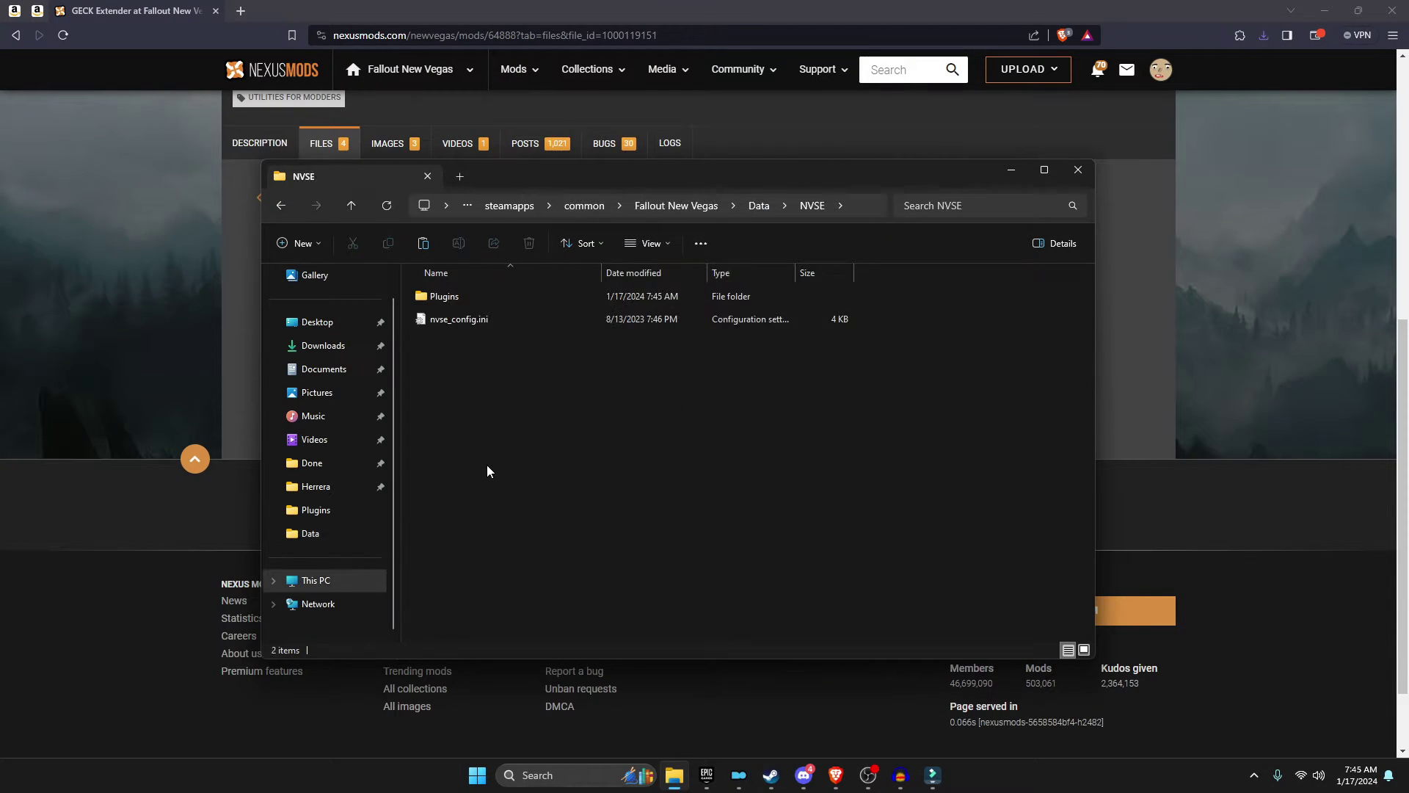
Open geckextender.ini from the Plugins folder and skim its [General] settings
double_click(462, 298)
double_click(468, 323)
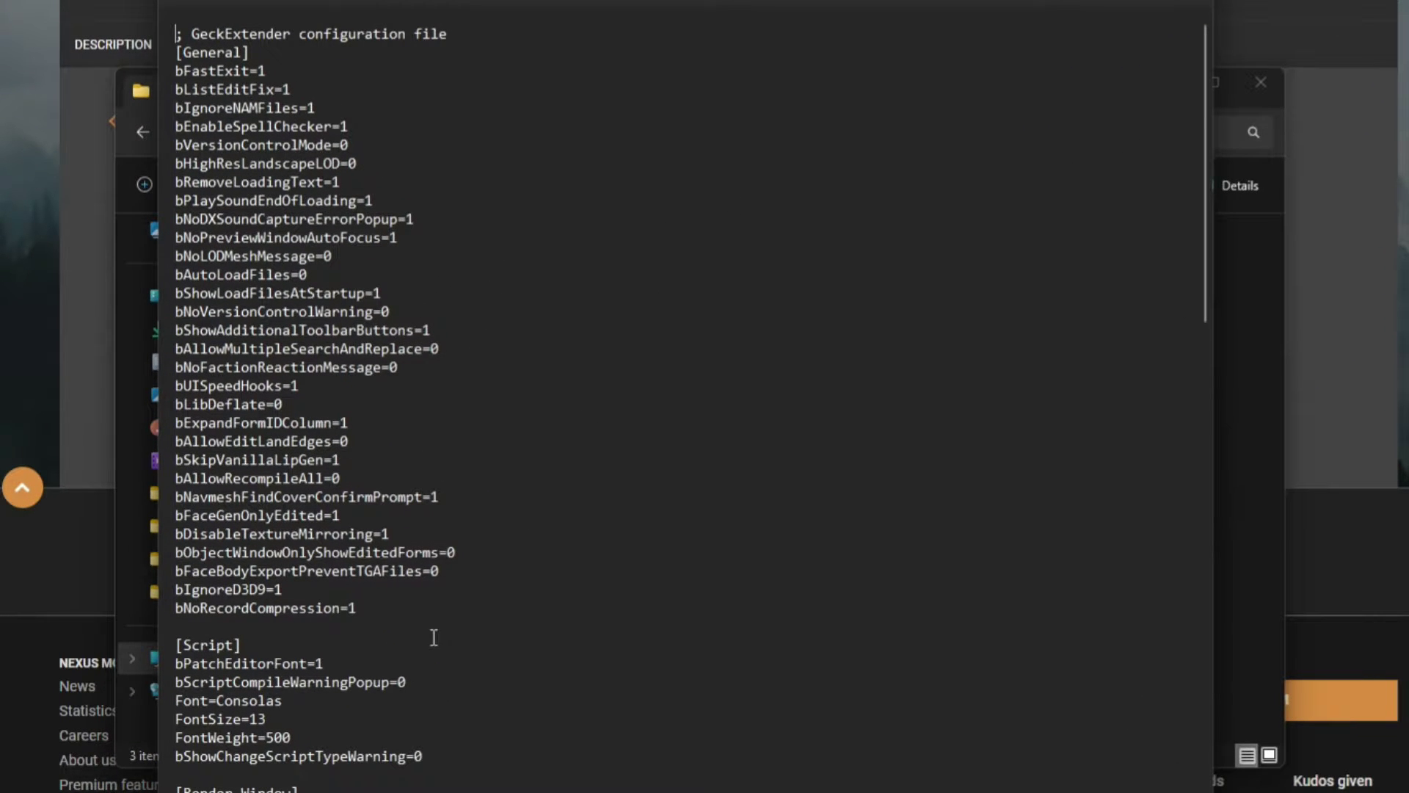
drag(358, 608, 141, 69)
click(318, 542)
scroll(350, 499, down, 20)
scroll(368, 509, up, 17)
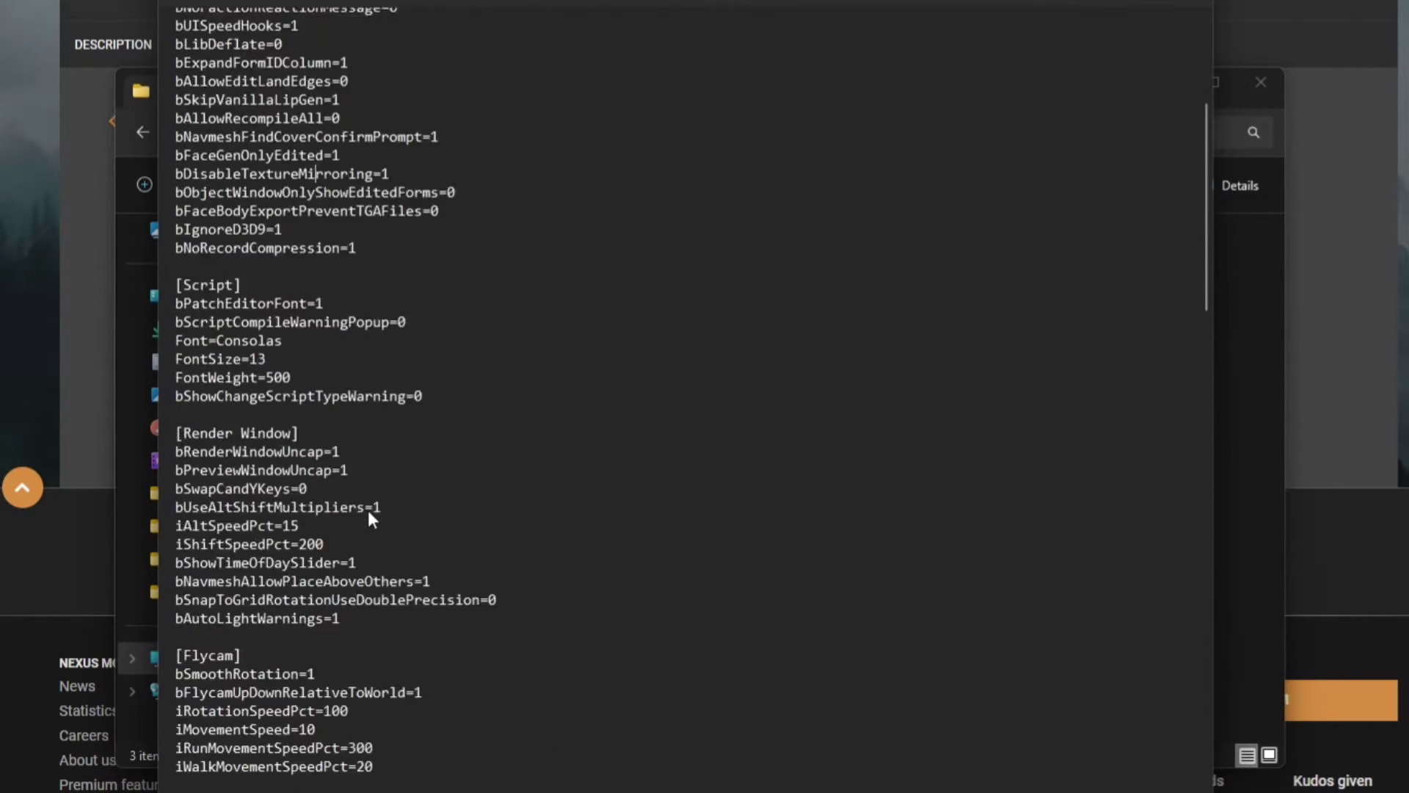
scroll(367, 510, up, 7)
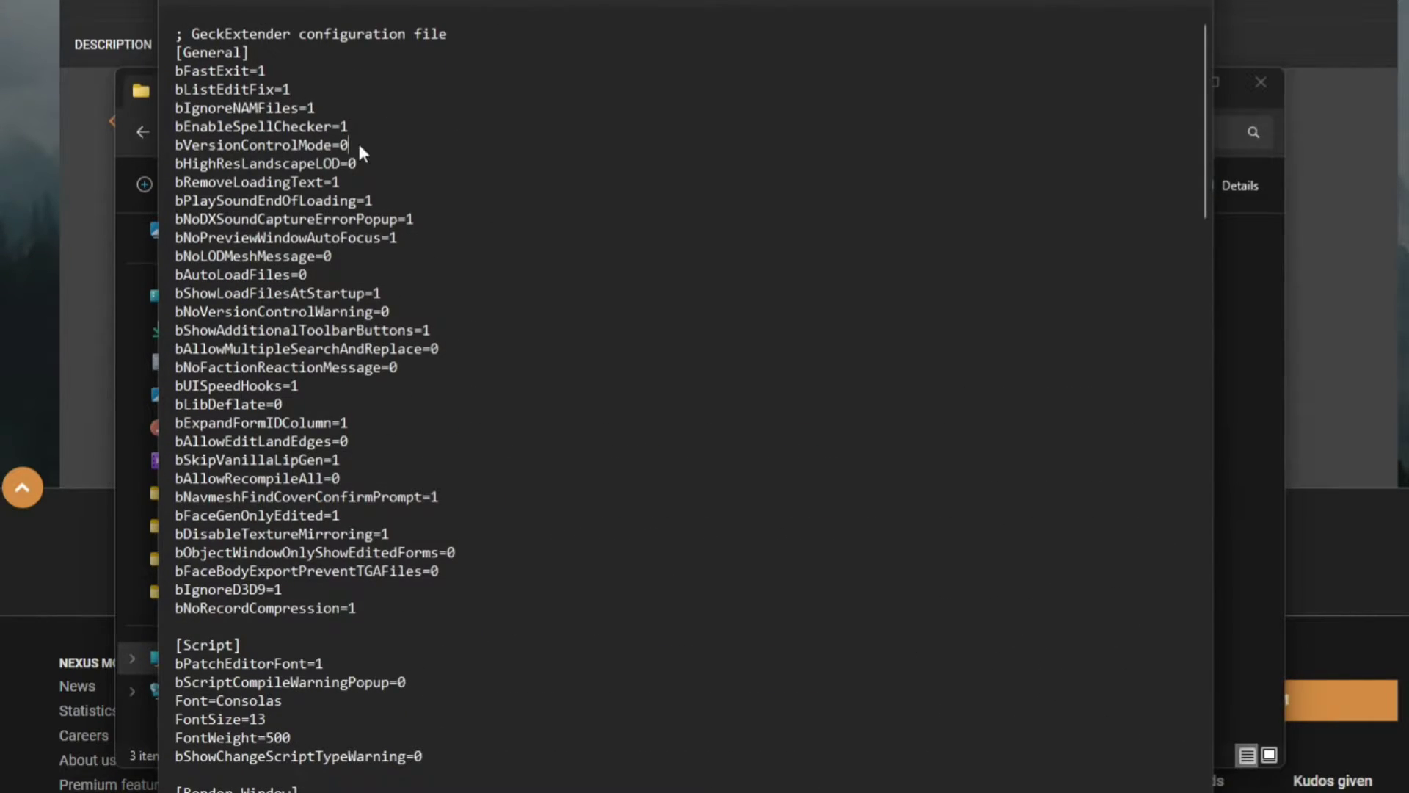
scroll(337, 117, down, 20)
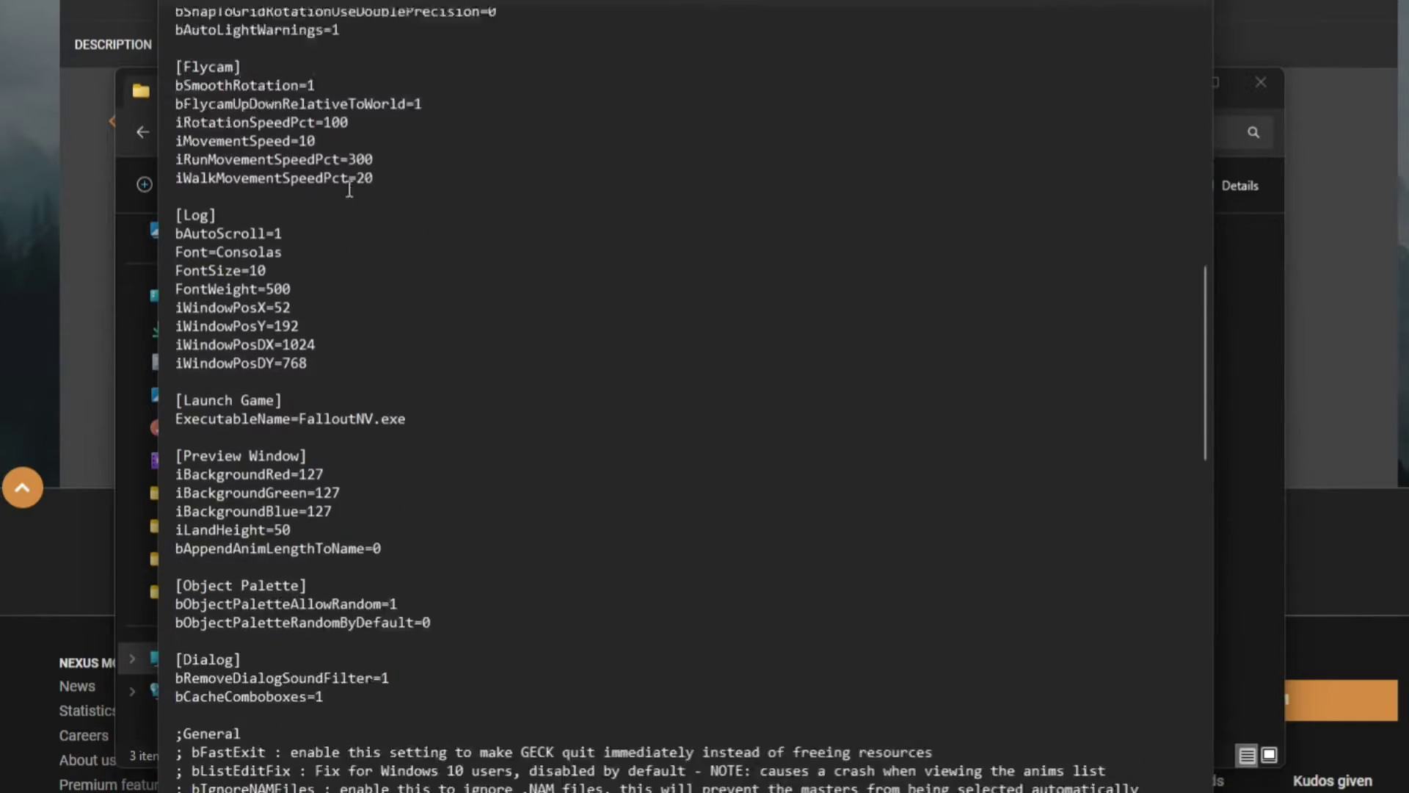
scroll(395, 287, down, 2)
Read through the General setting descriptions, including the bFastExit comment
triple_click(176, 247)
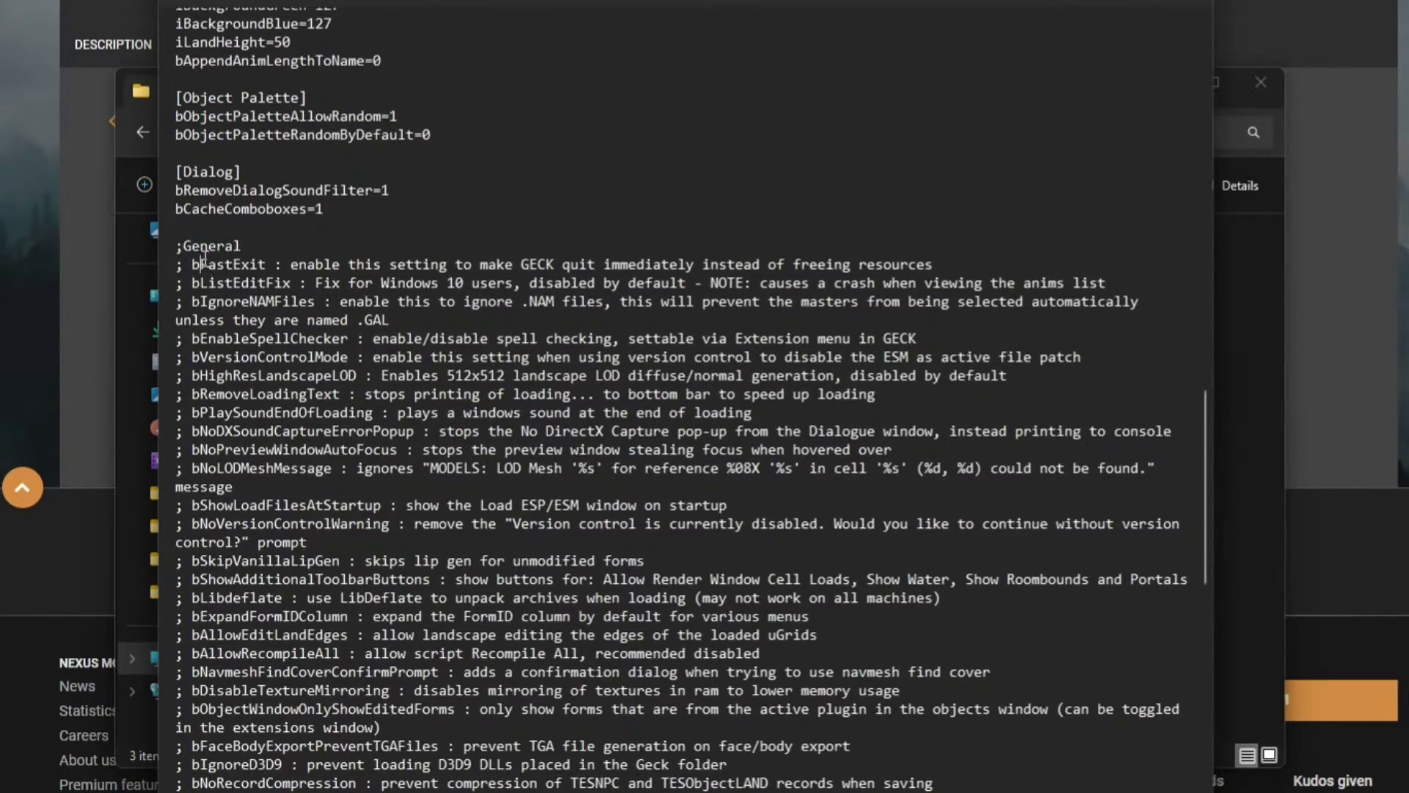
drag(176, 246, 751, 376)
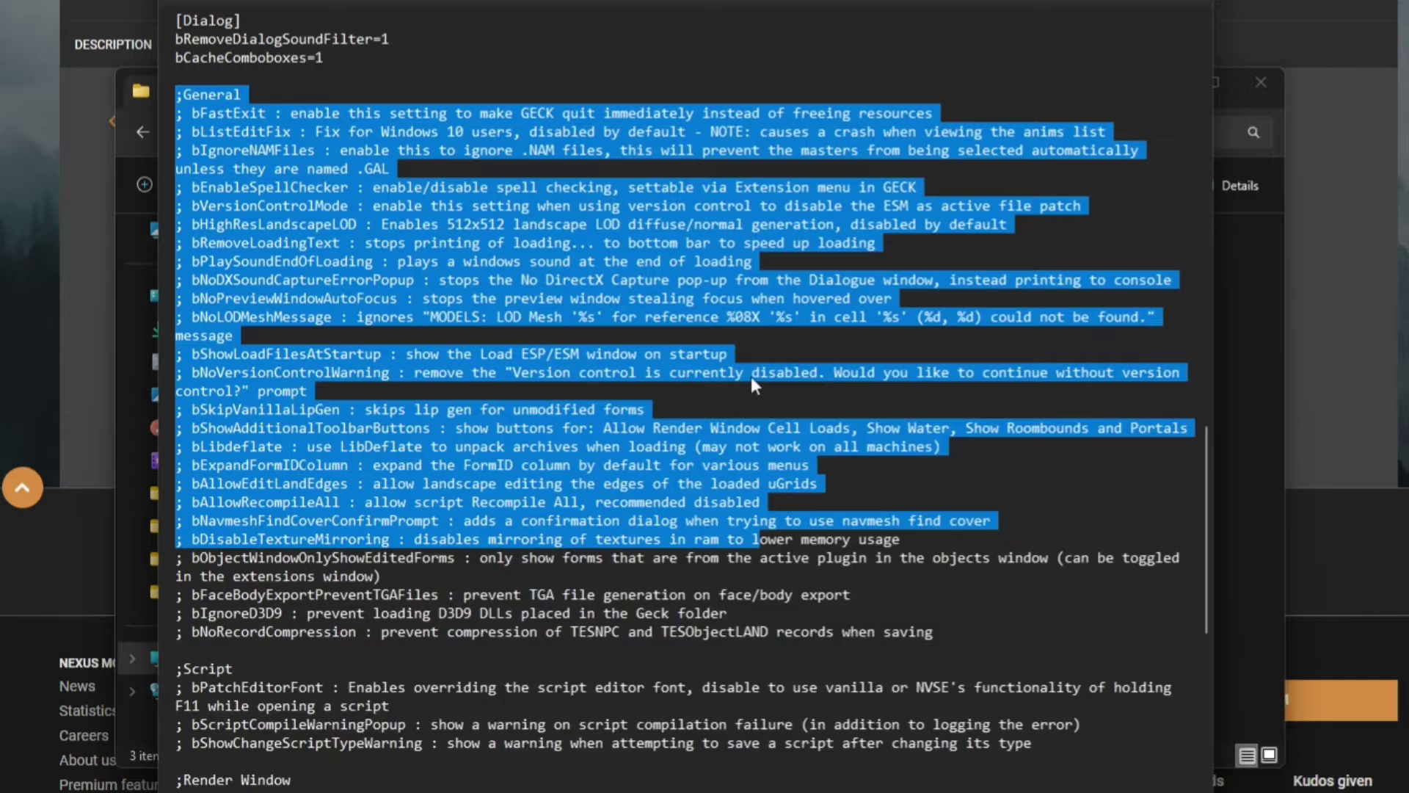
click(751, 376)
scroll(539, 389, up, 2)
scroll(539, 391, up, 4)
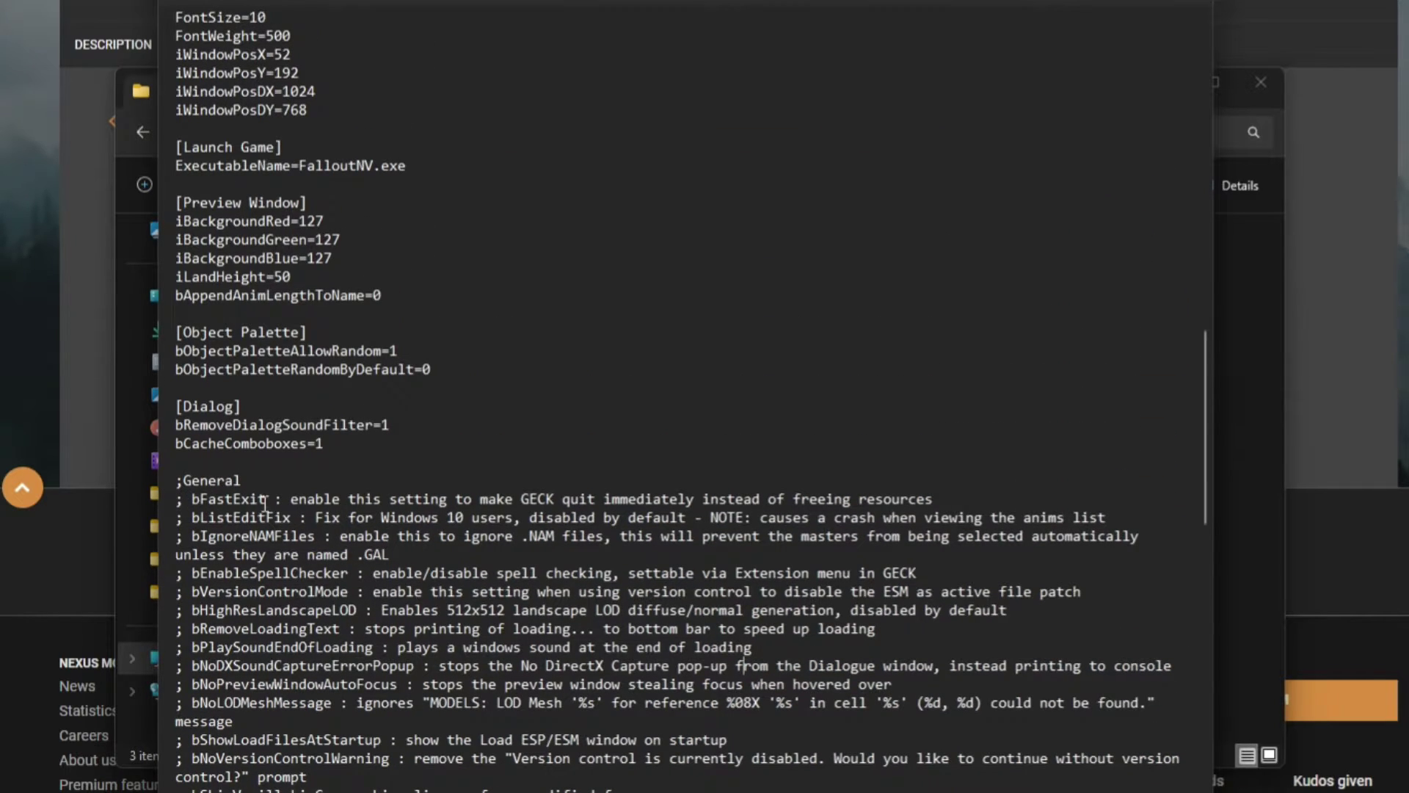
scroll(265, 505, up, 19)
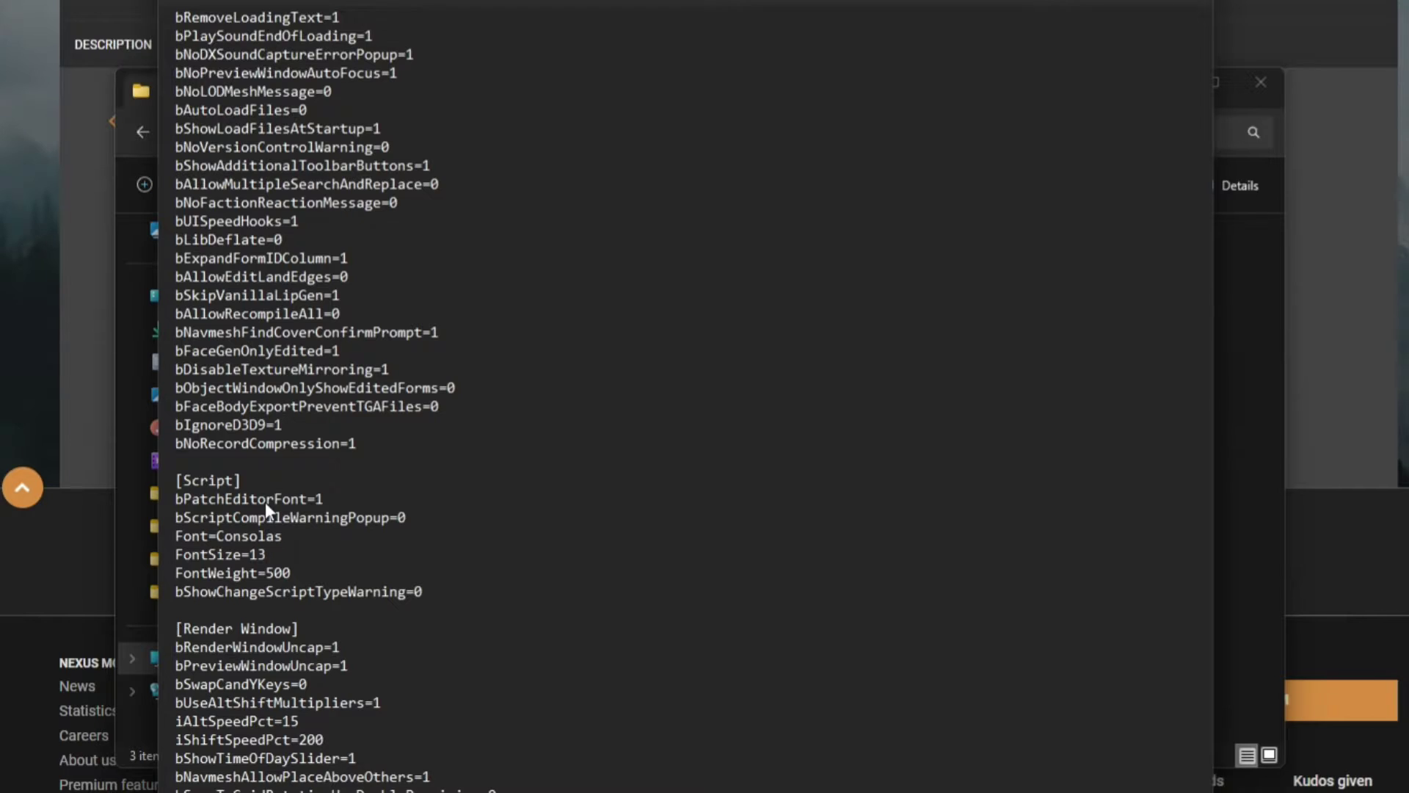
scroll(268, 491, up, 3)
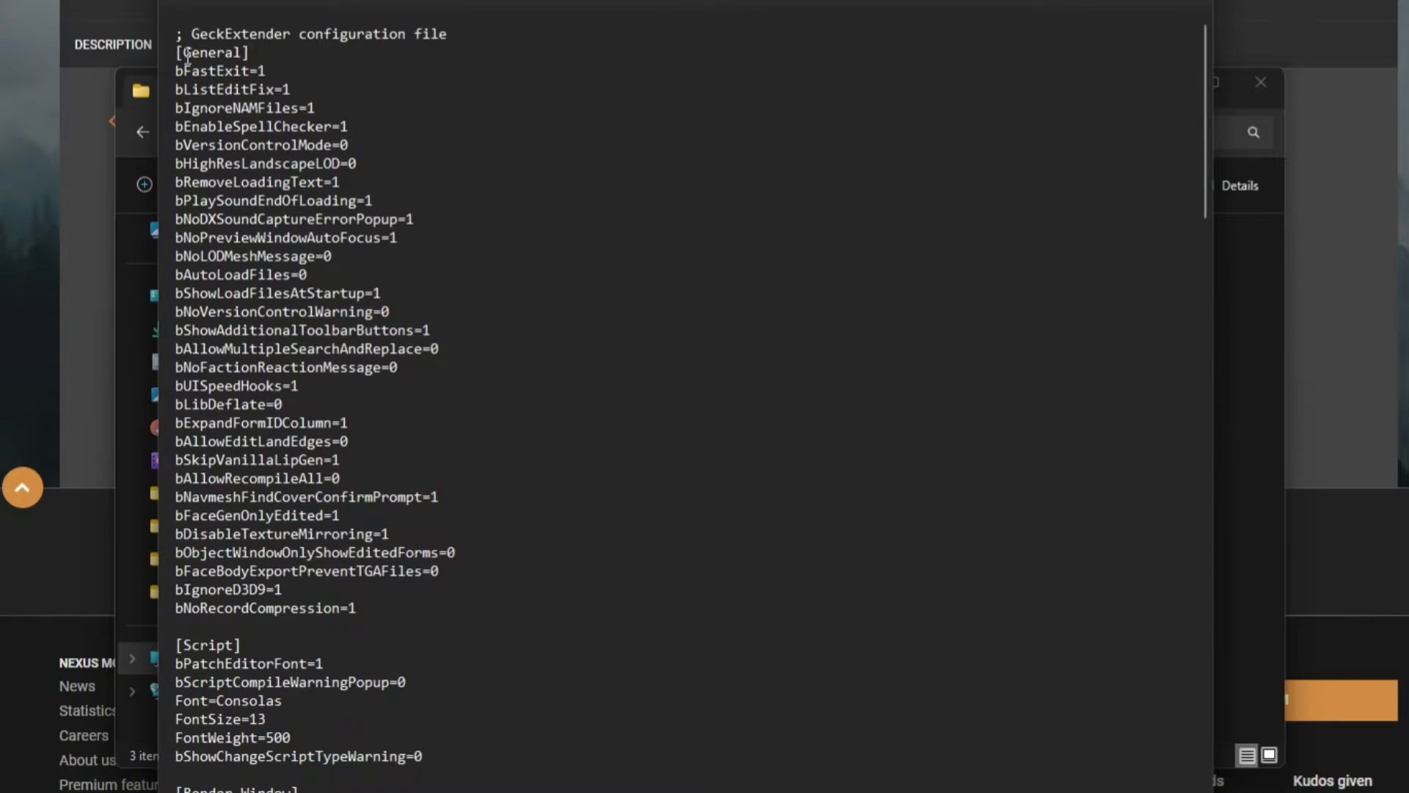
scroll(187, 57, down, 20)
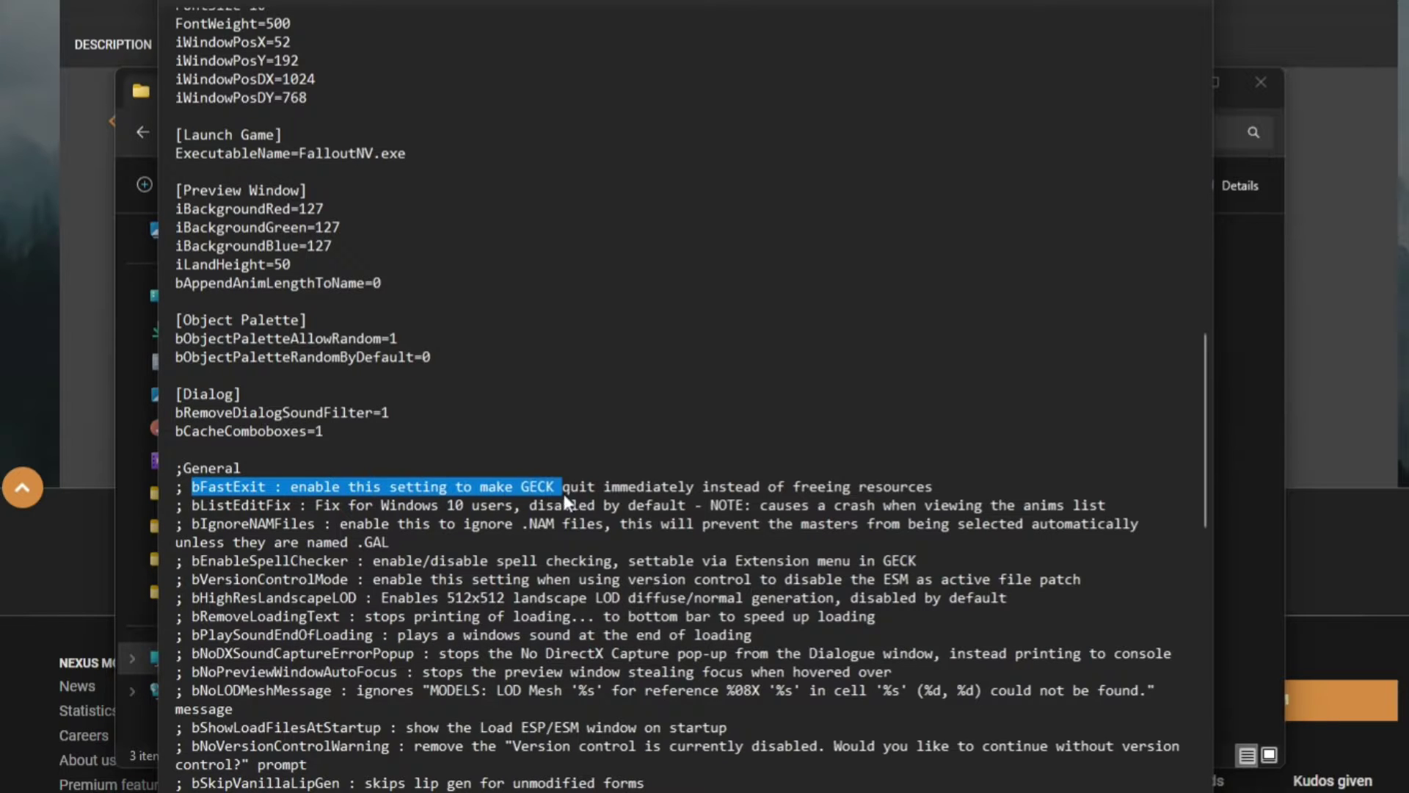
drag(679, 497, 850, 491)
click(850, 488)
scroll(798, 479, up, 2)
scroll(798, 479, up, 20)
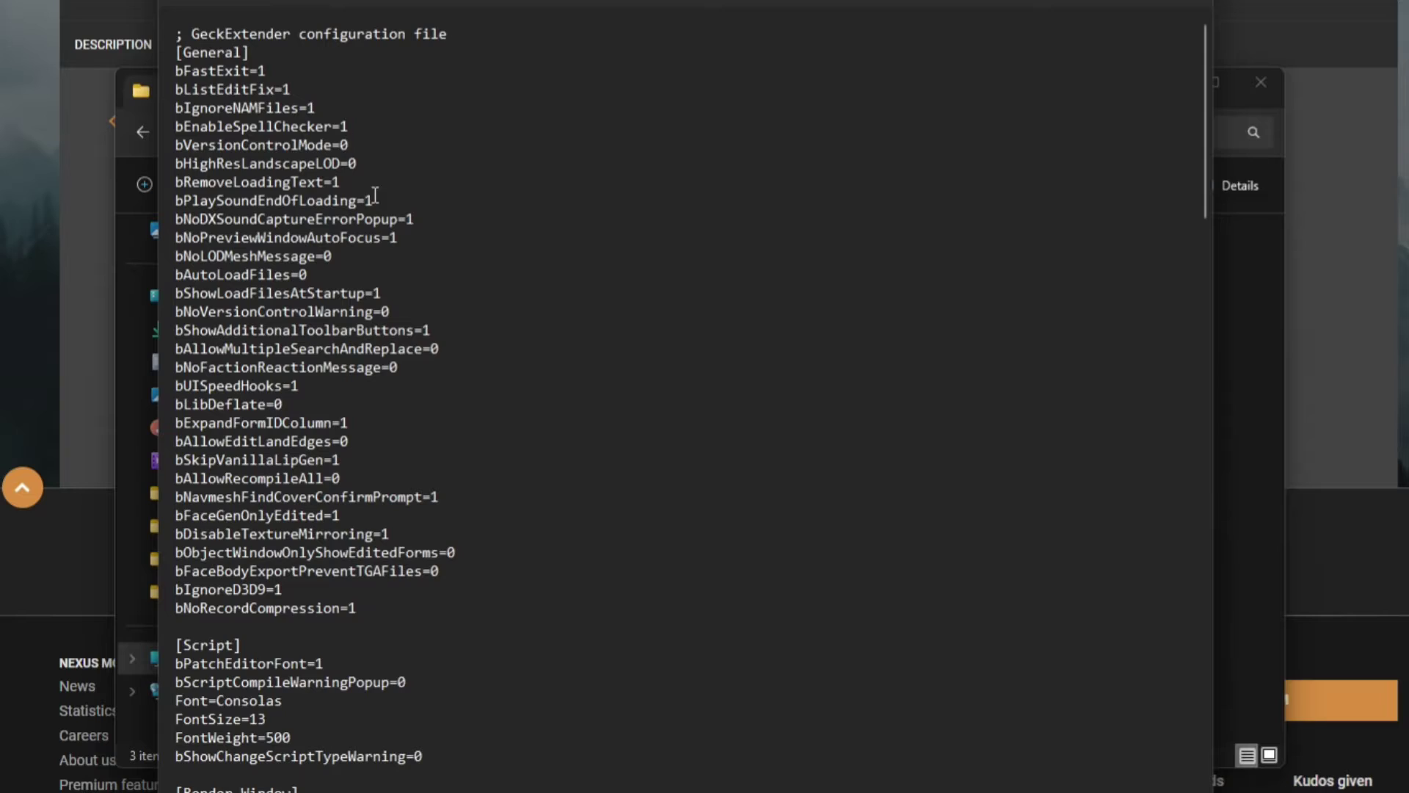
Set bFastExit to 1 in the [General] section
click(283, 72)
key(BackSpace)
text(1)
drag(269, 72, 496, 611)
click(496, 611)
Change bScriptCompileWarningPopup from 0 to 1 in the [Script] section
scroll(334, 478, down, 5)
drag(409, 426, 168, 426)
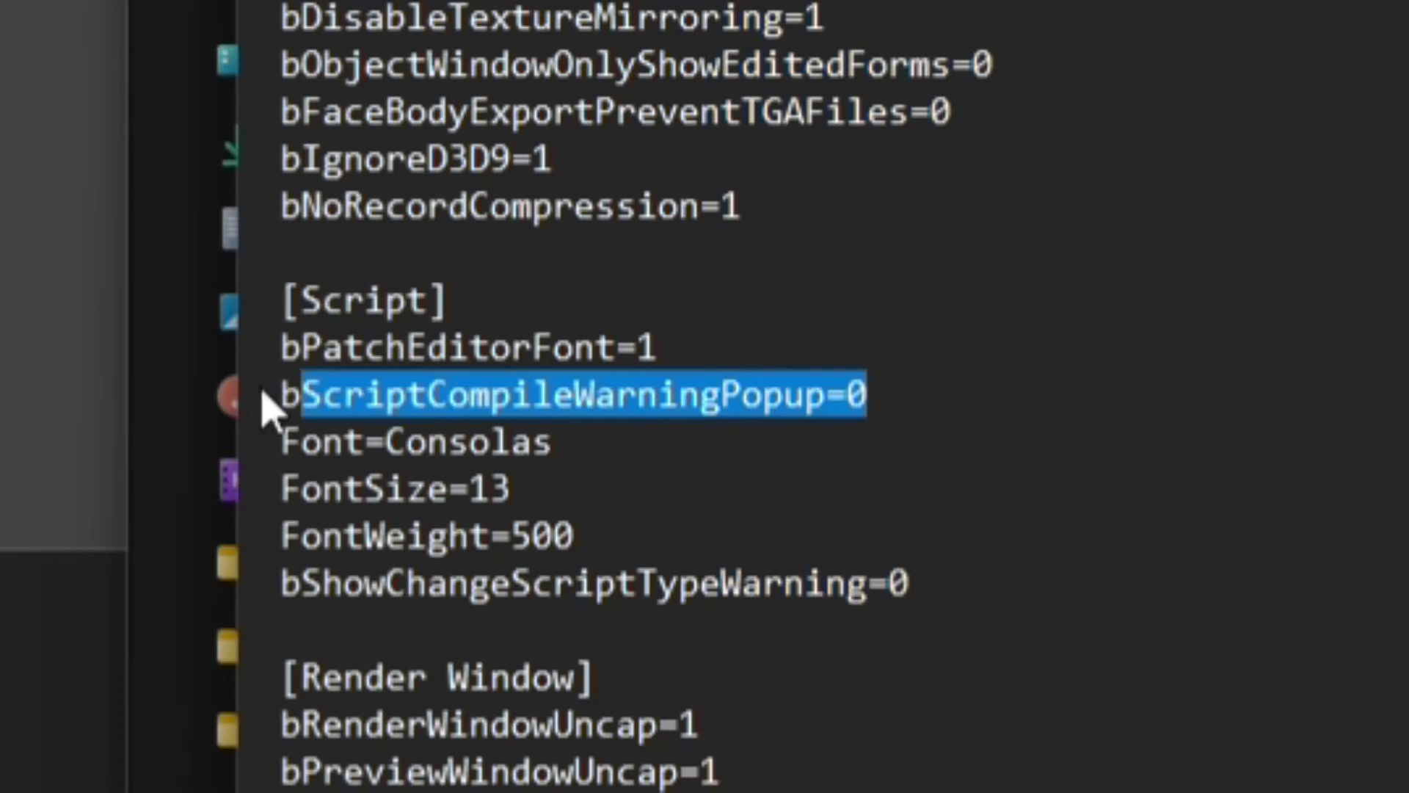
drag(268, 403, 157, 409)
click(324, 396)
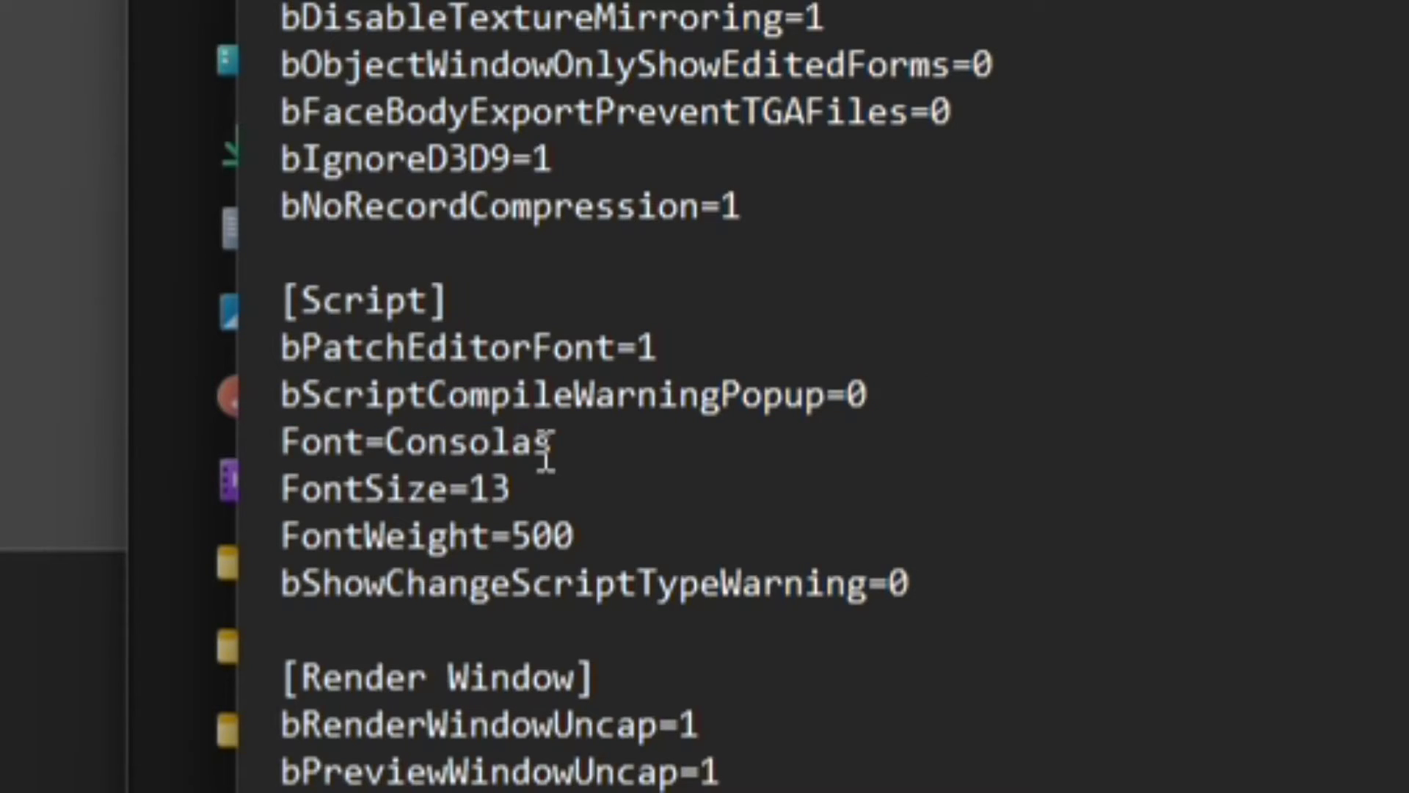
click(932, 398)
key(BackSpace)
text(1)
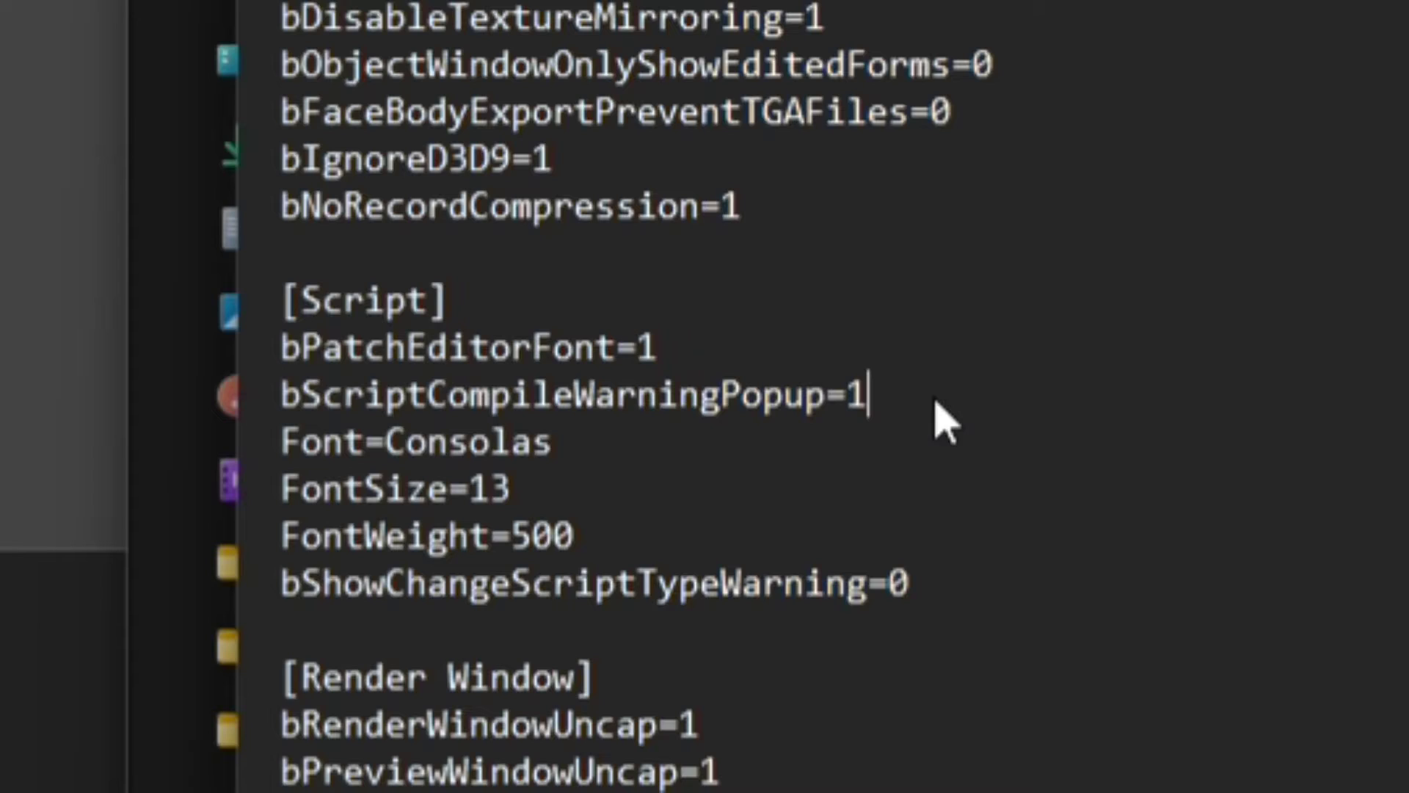
Highlight and review the edited bScriptCompileWarningPopup=1 line
drag(958, 414, 251, 403)
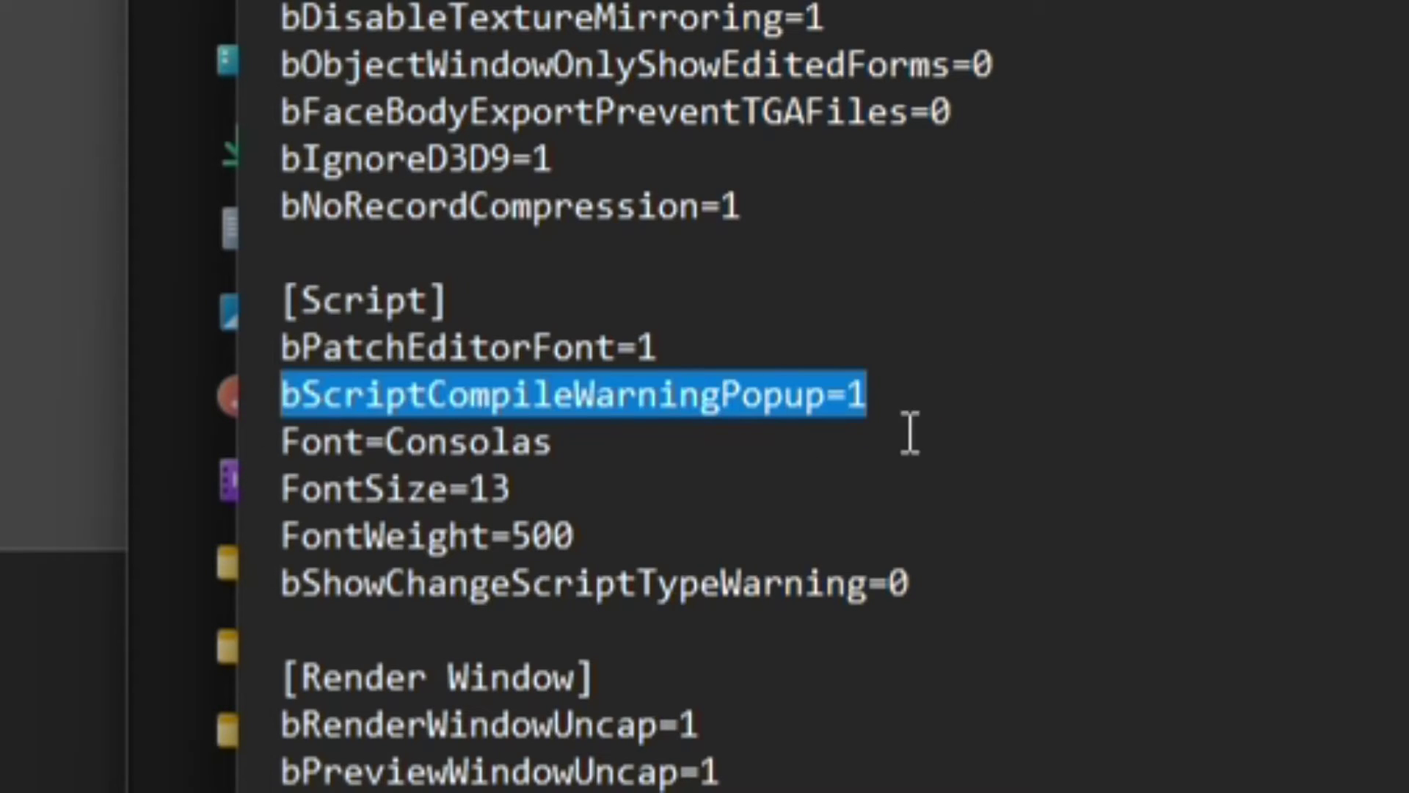
drag(911, 403, 318, 415)
drag(919, 392, 314, 419)
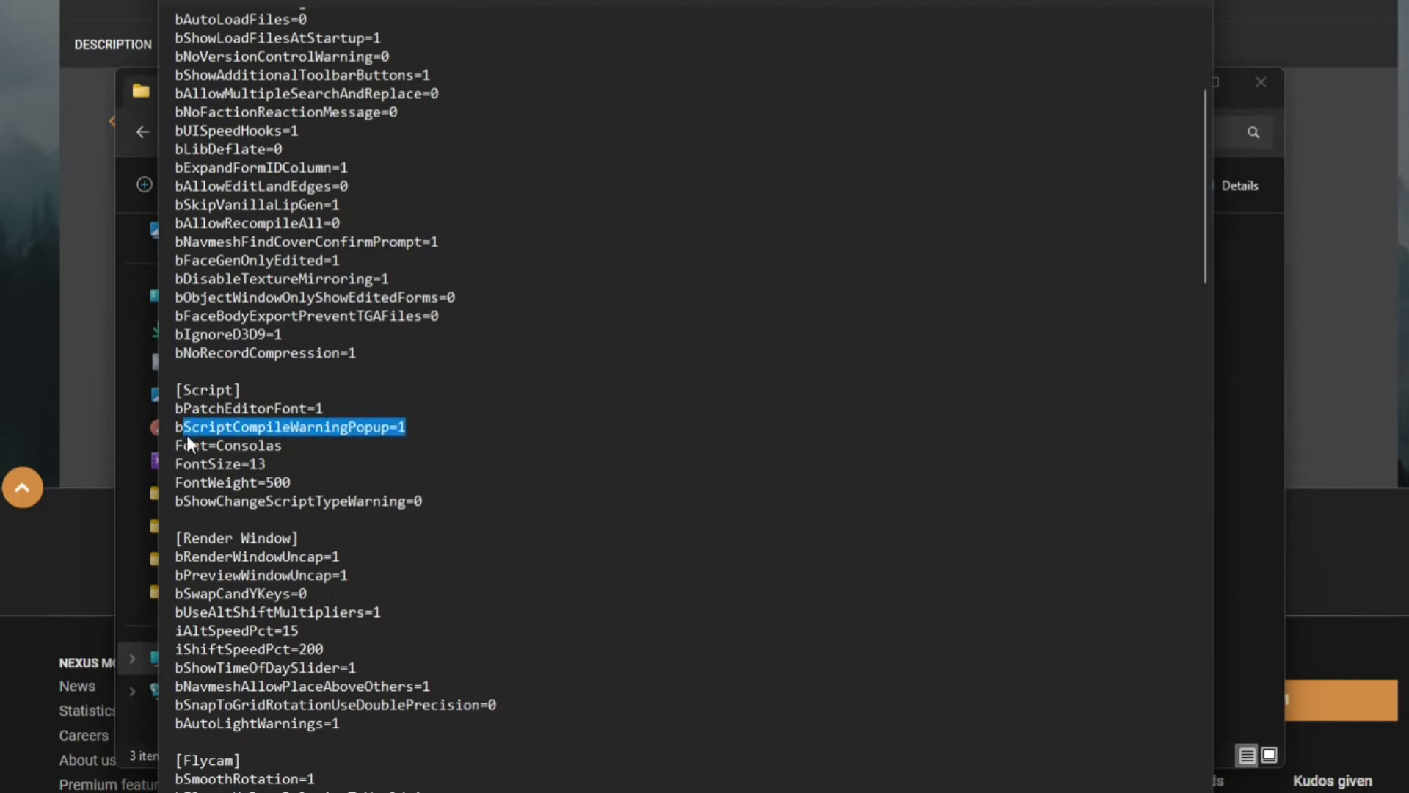
click(489, 435)
drag(185, 445, 160, 425)
drag(431, 424, 176, 427)
click(323, 428)
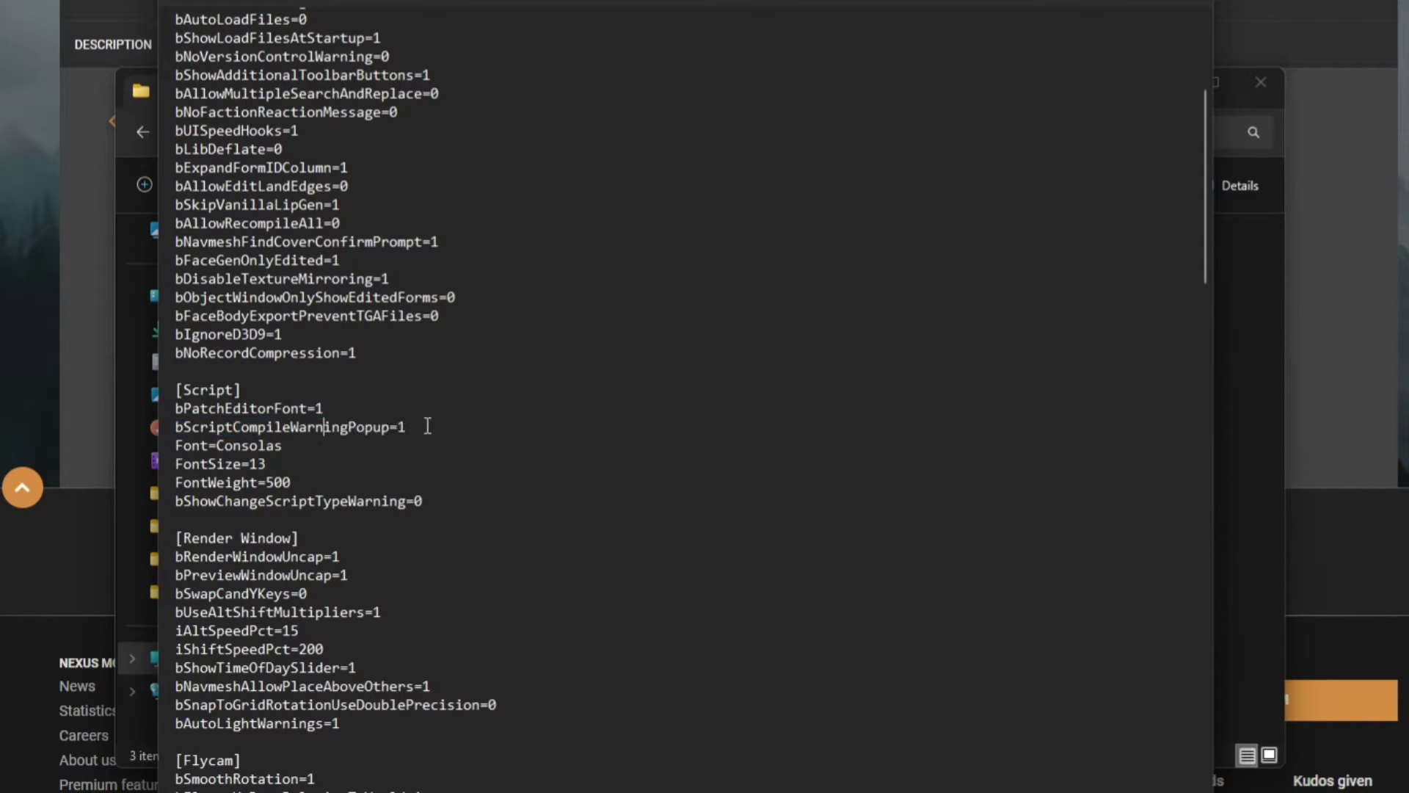
drag(440, 426, 109, 423)
click(432, 429)
Change bEnableSpellChecker from 1 to 0
text(1)
scroll(345, 257, up, 5)
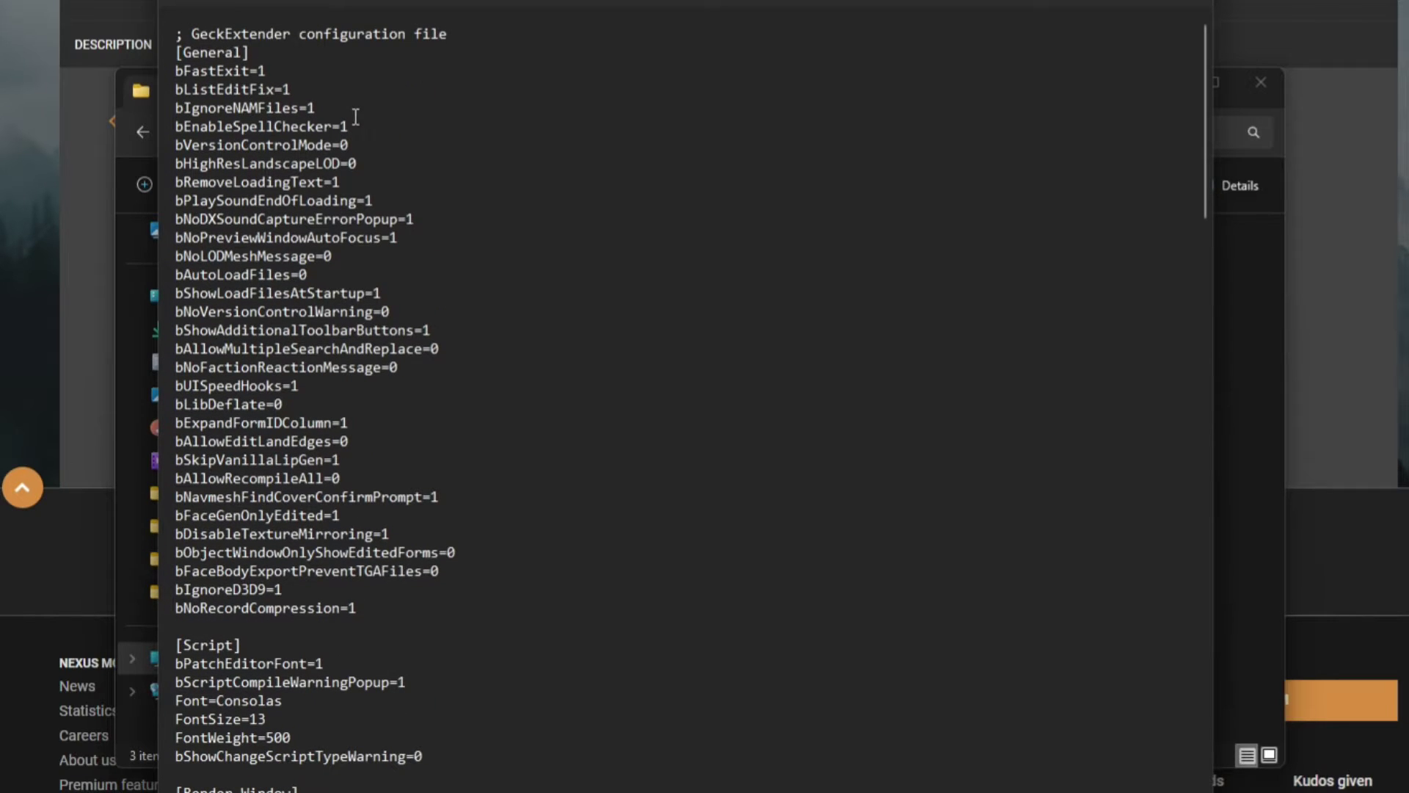
drag(317, 130, 174, 135)
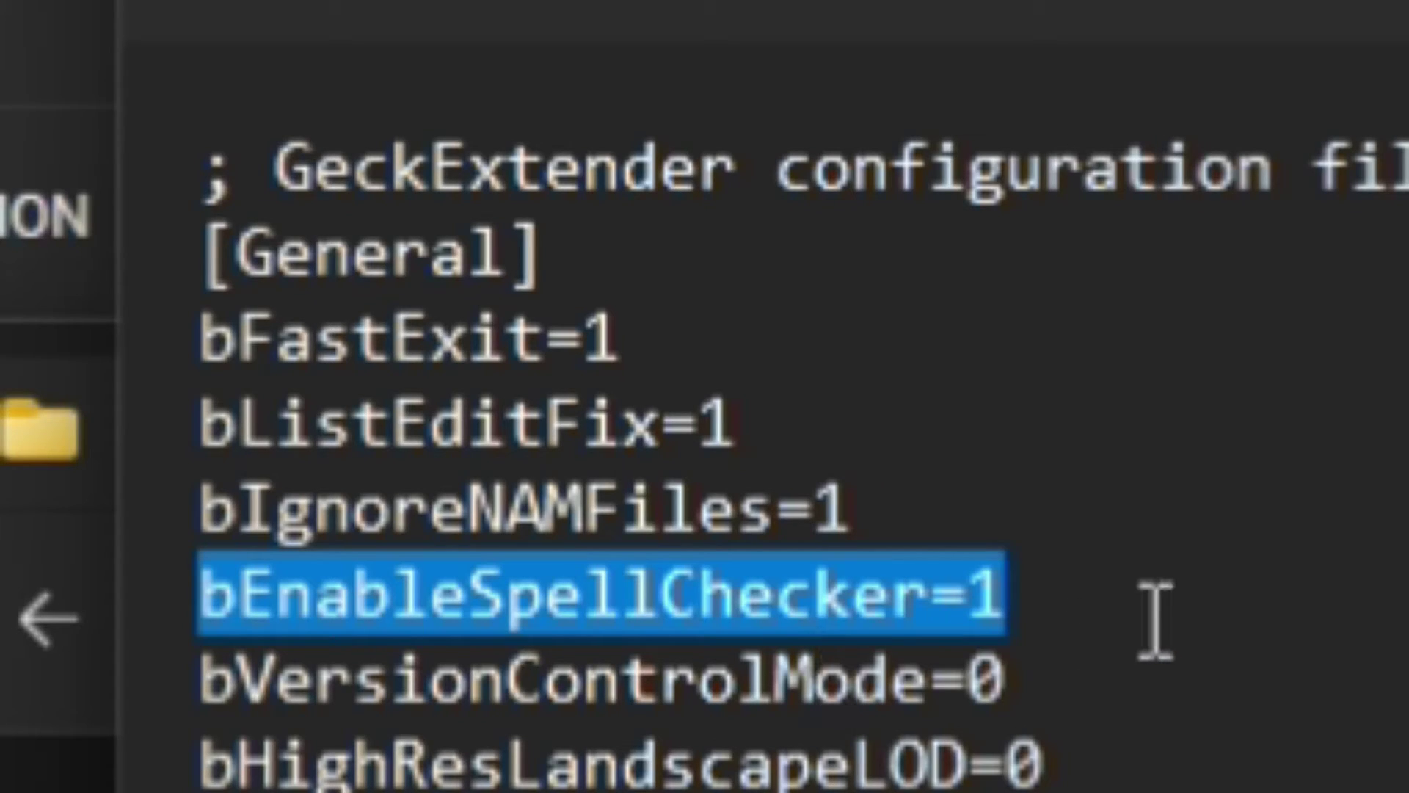
click(1001, 592)
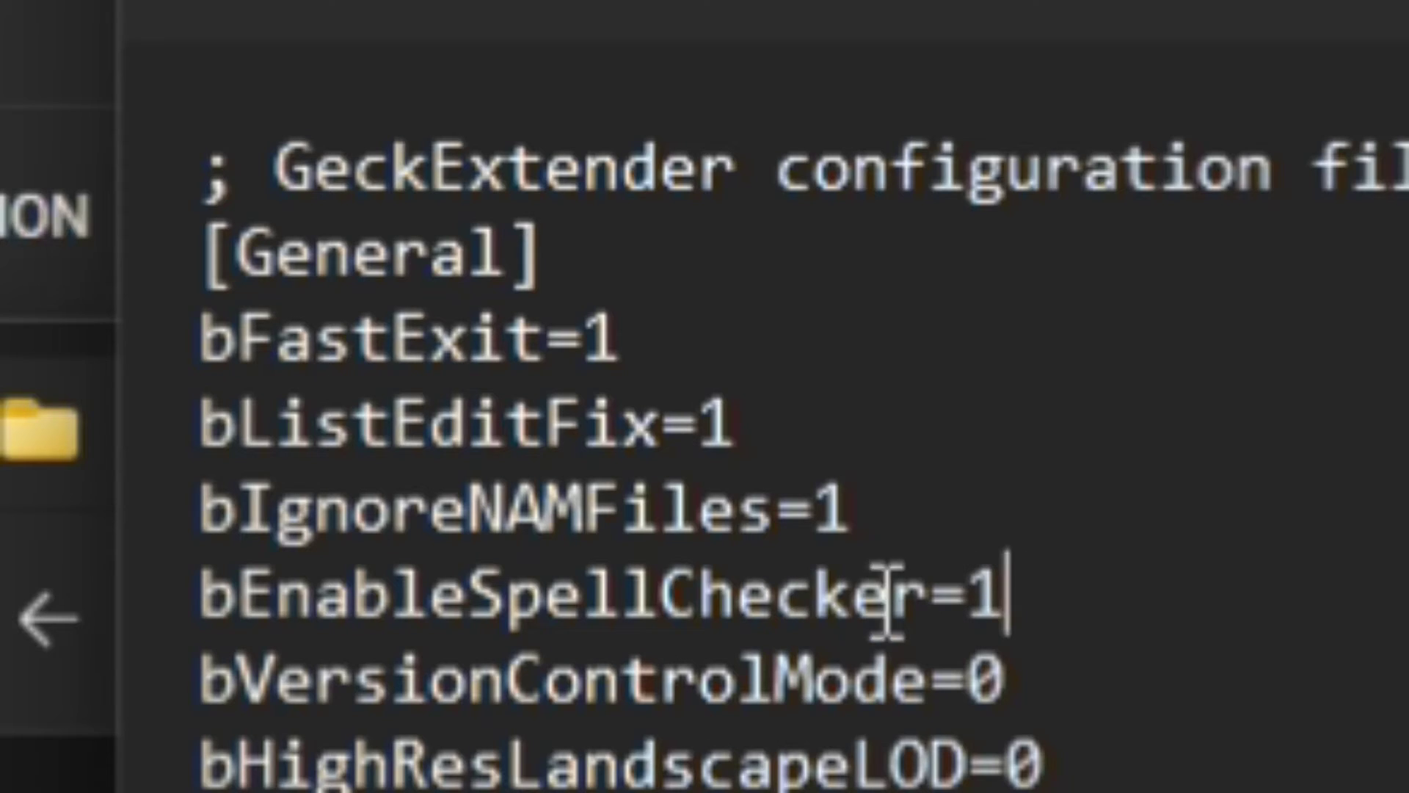
key(shift+Home)
click(1110, 597)
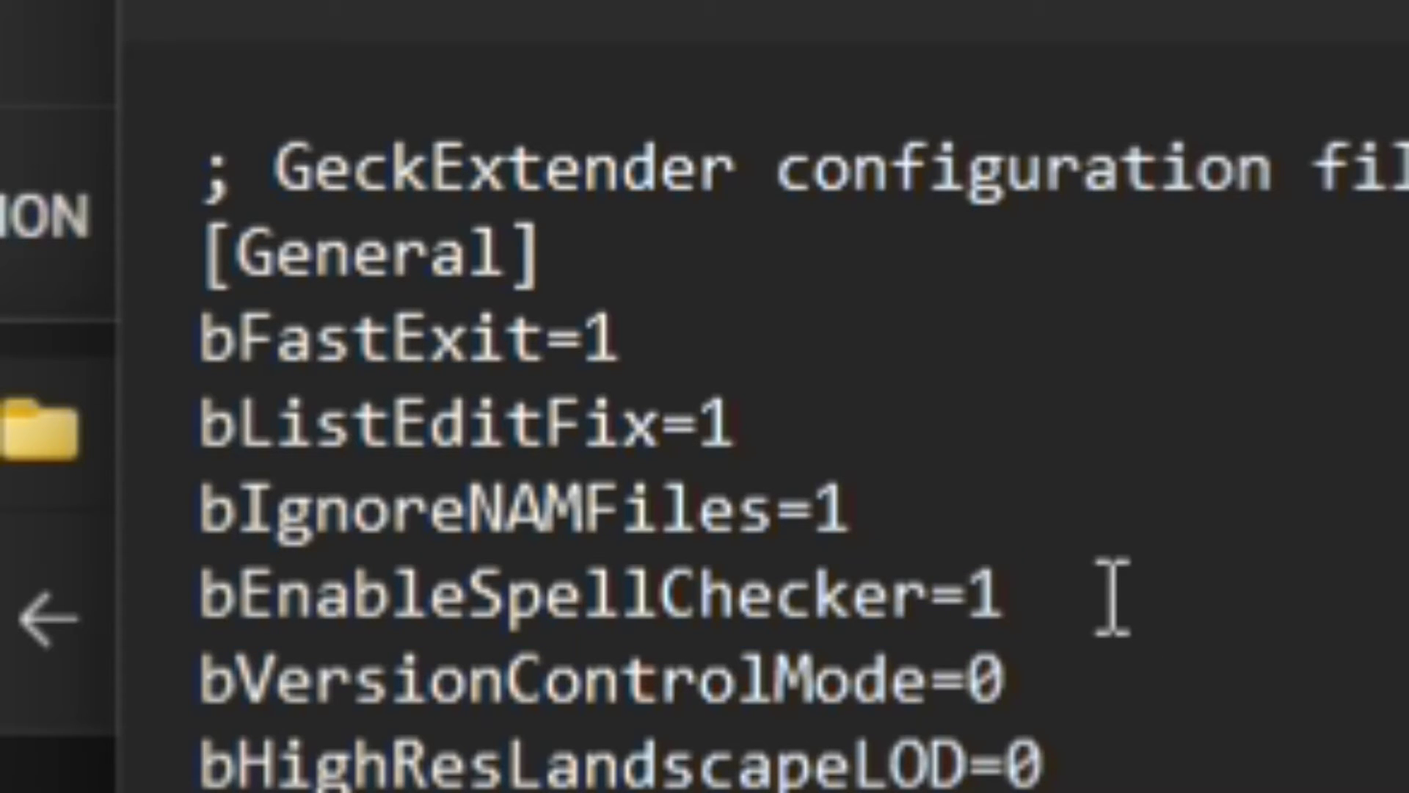
key(BackSpace)
text(0)
Check the bEnableSpellChecker=0 line and save geckextender.ini
scroll(1170, 755, down, 10)
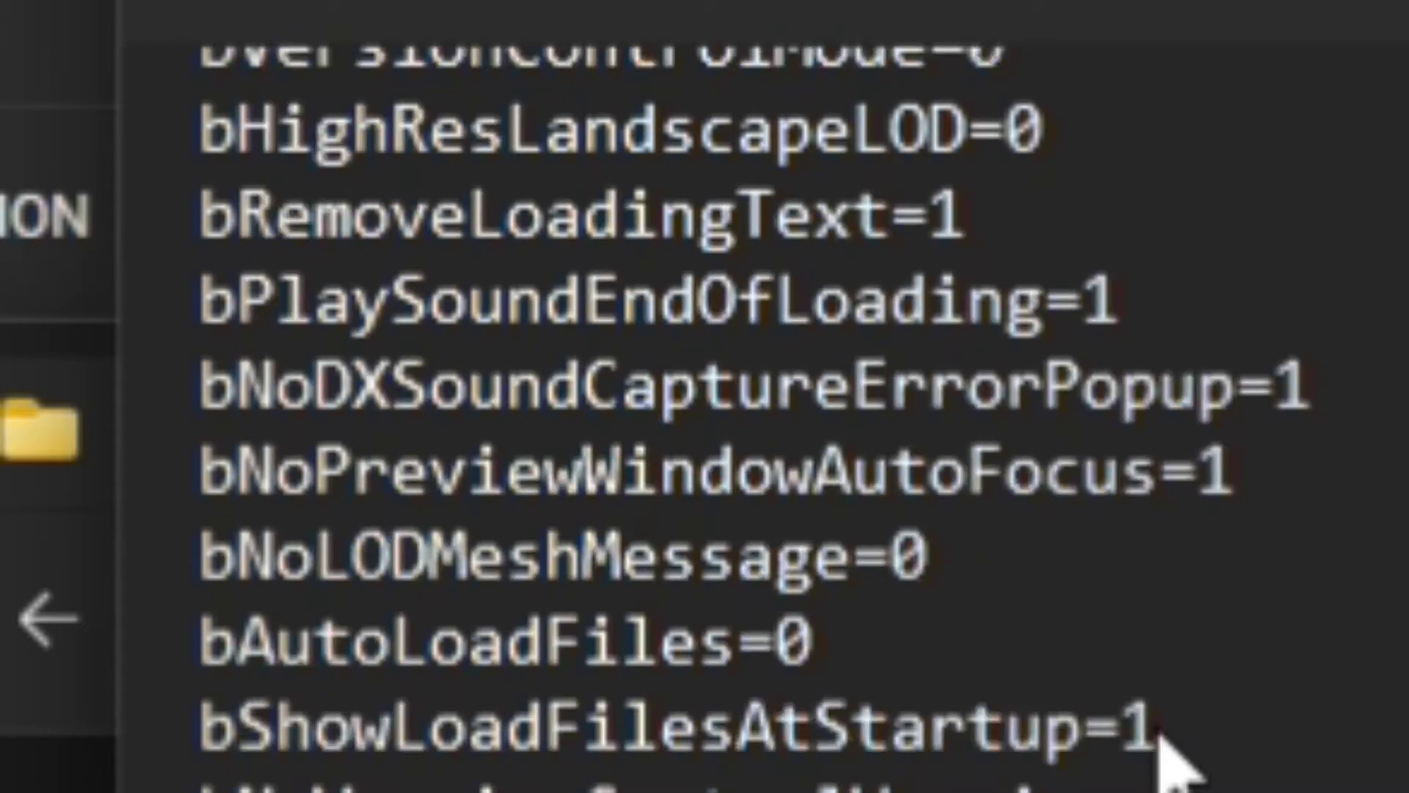
scroll(1248, 789, up, 7)
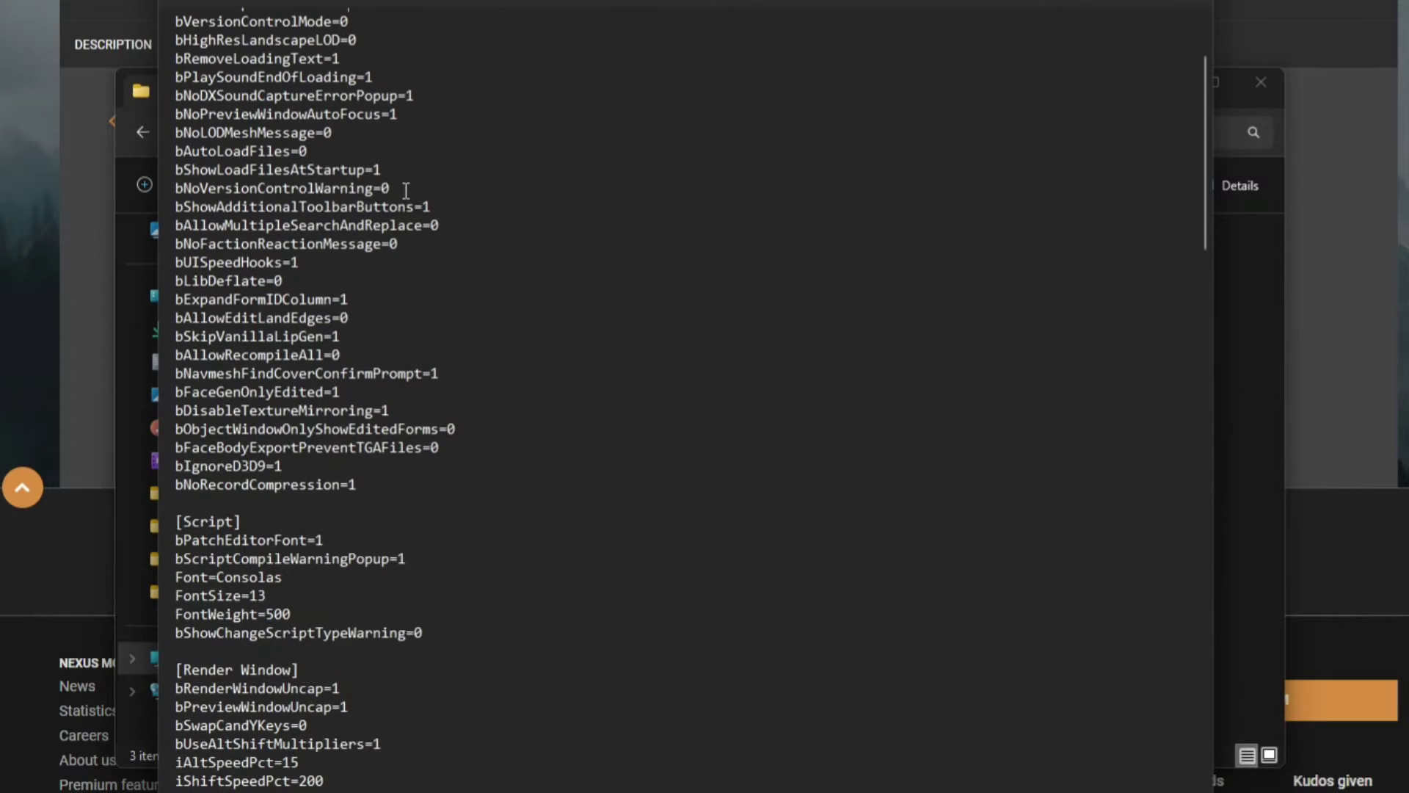
scroll(406, 191, up, 2)
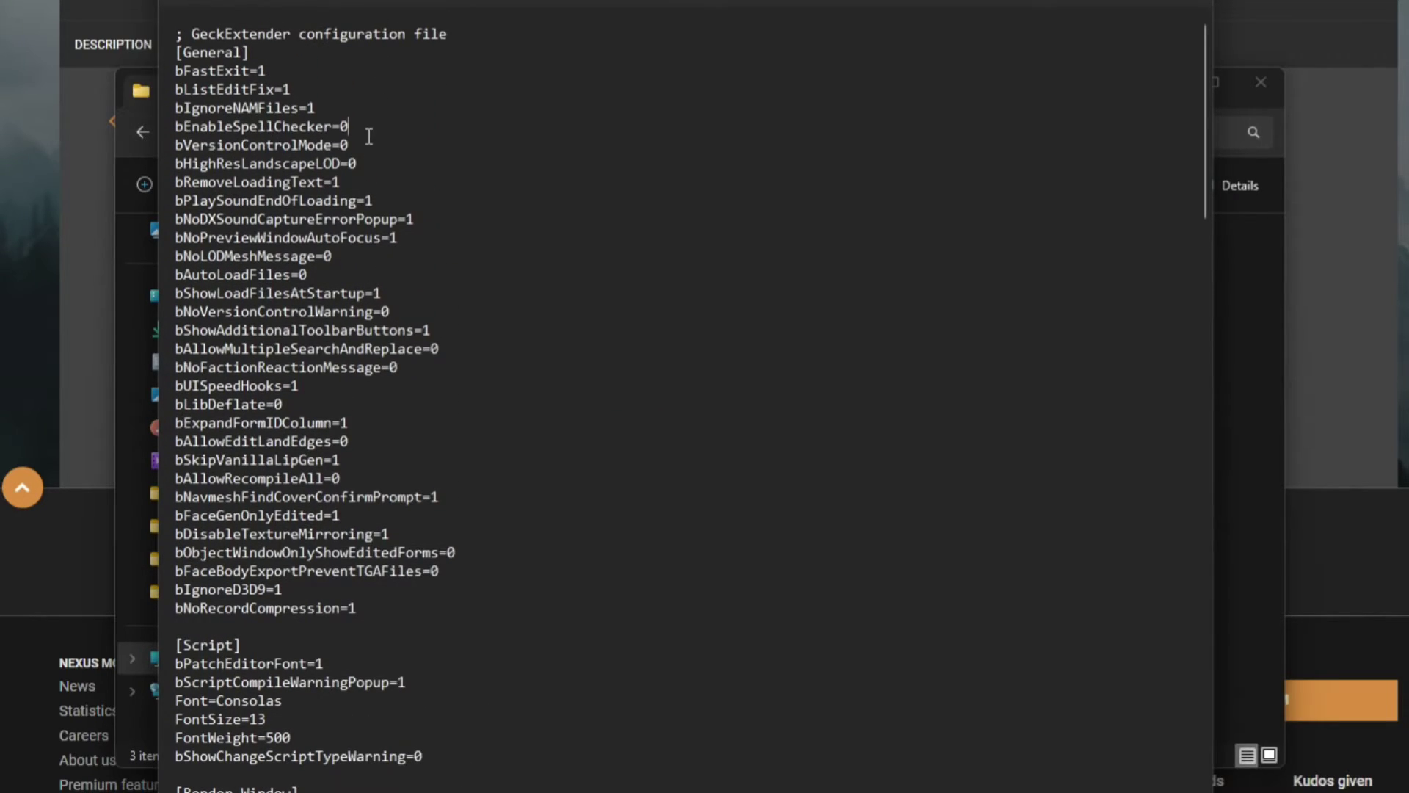
key(shift+Home)
click(370, 125)
key(shift+Home)
scroll(305, 200, down, 4)
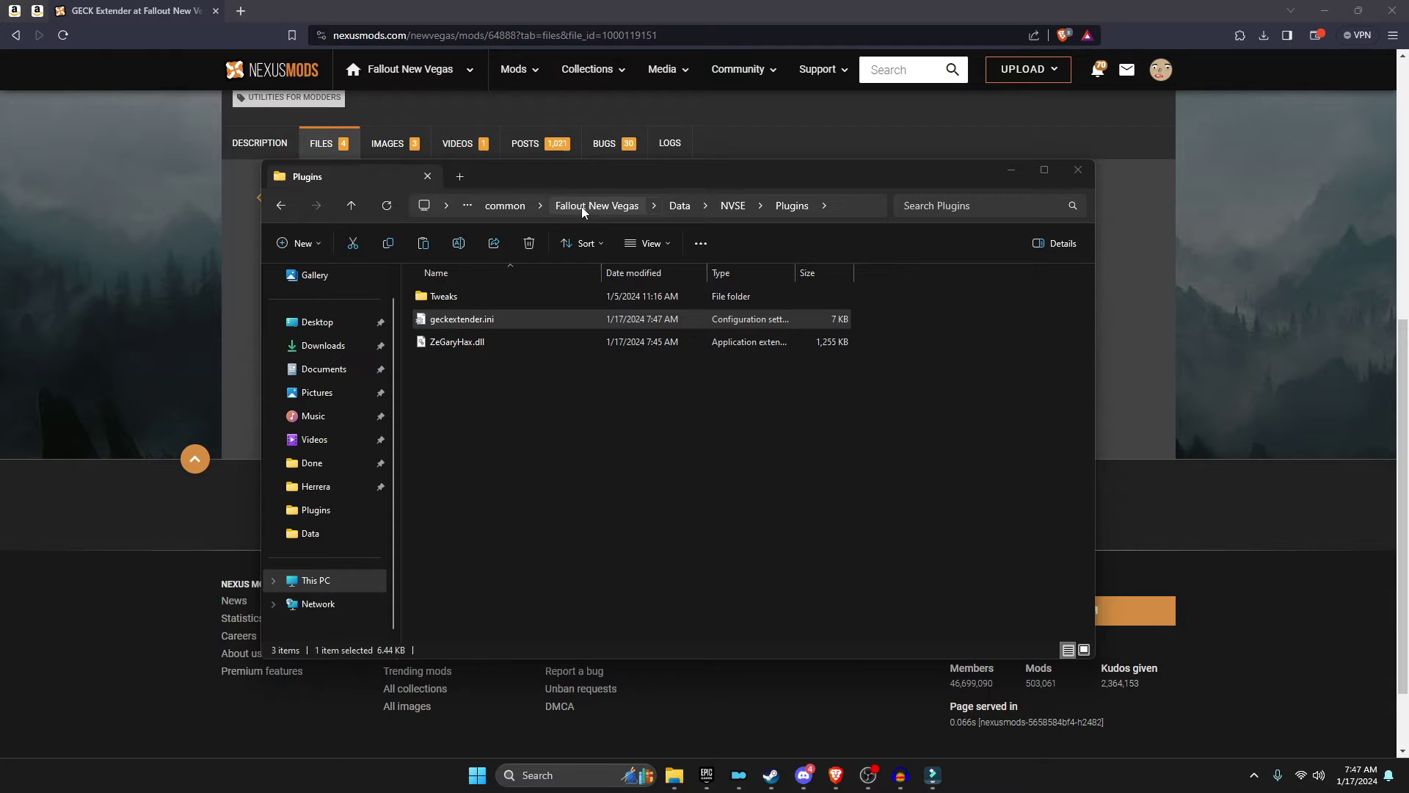
Launch GECK.exe from the Fallout New Vegas folder and expand More info on the SmartScreen warning
click(584, 206)
scroll(551, 345, down, 5)
double_click(447, 584)
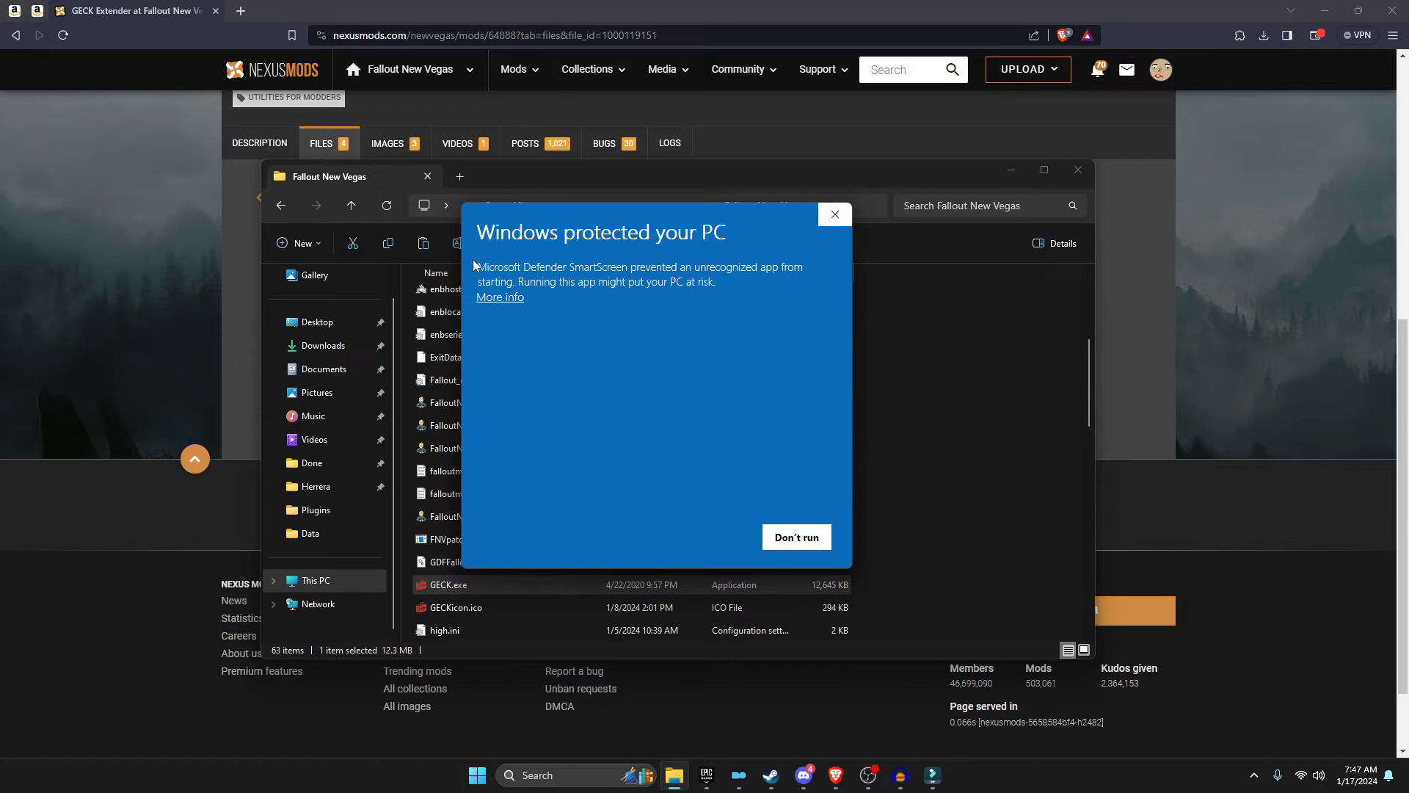
drag(494, 267, 747, 225)
click(485, 232)
click(502, 297)
drag(491, 263, 627, 290)
click(760, 284)
click(627, 290)
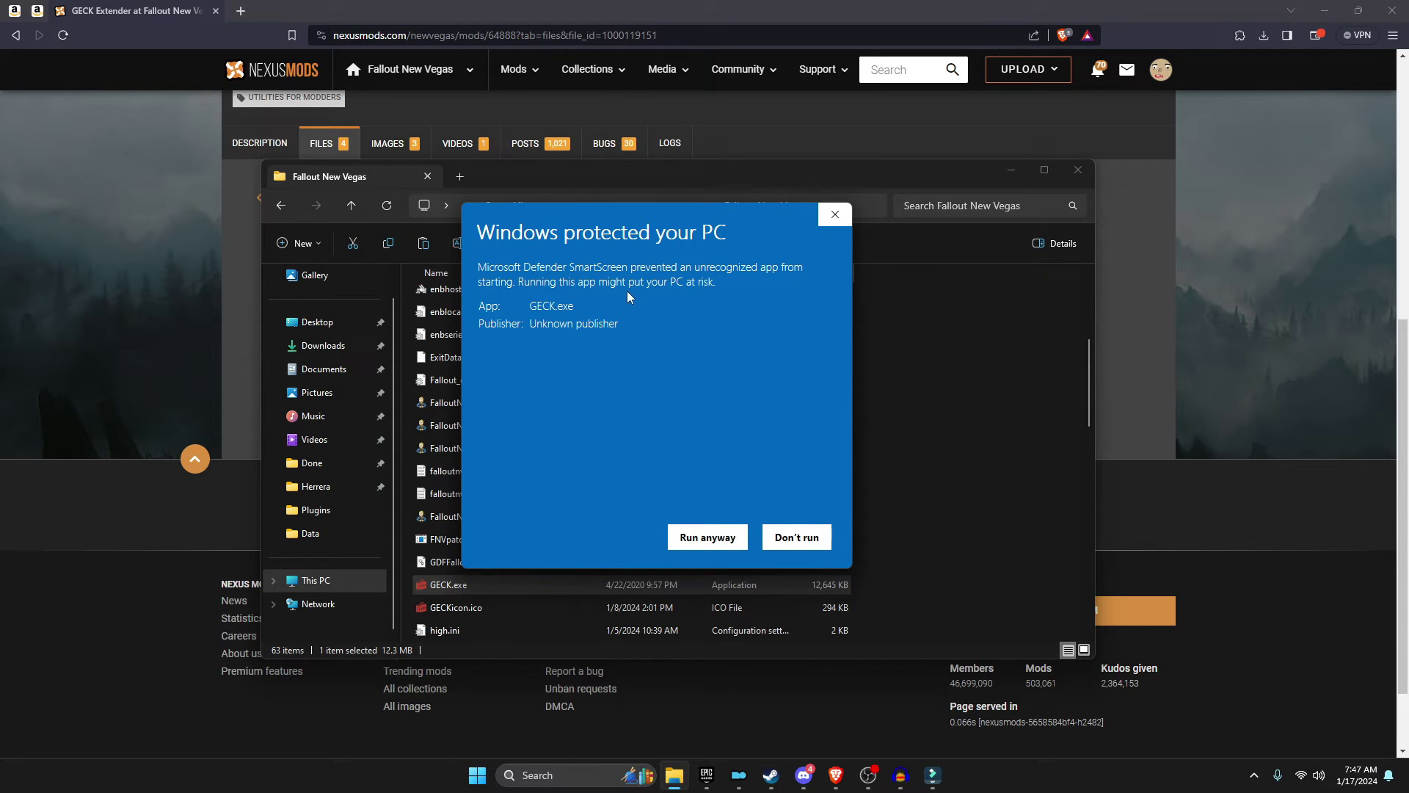
Run GECK anyway and load data with RotthornMafia.esp as the active file
click(707, 536)
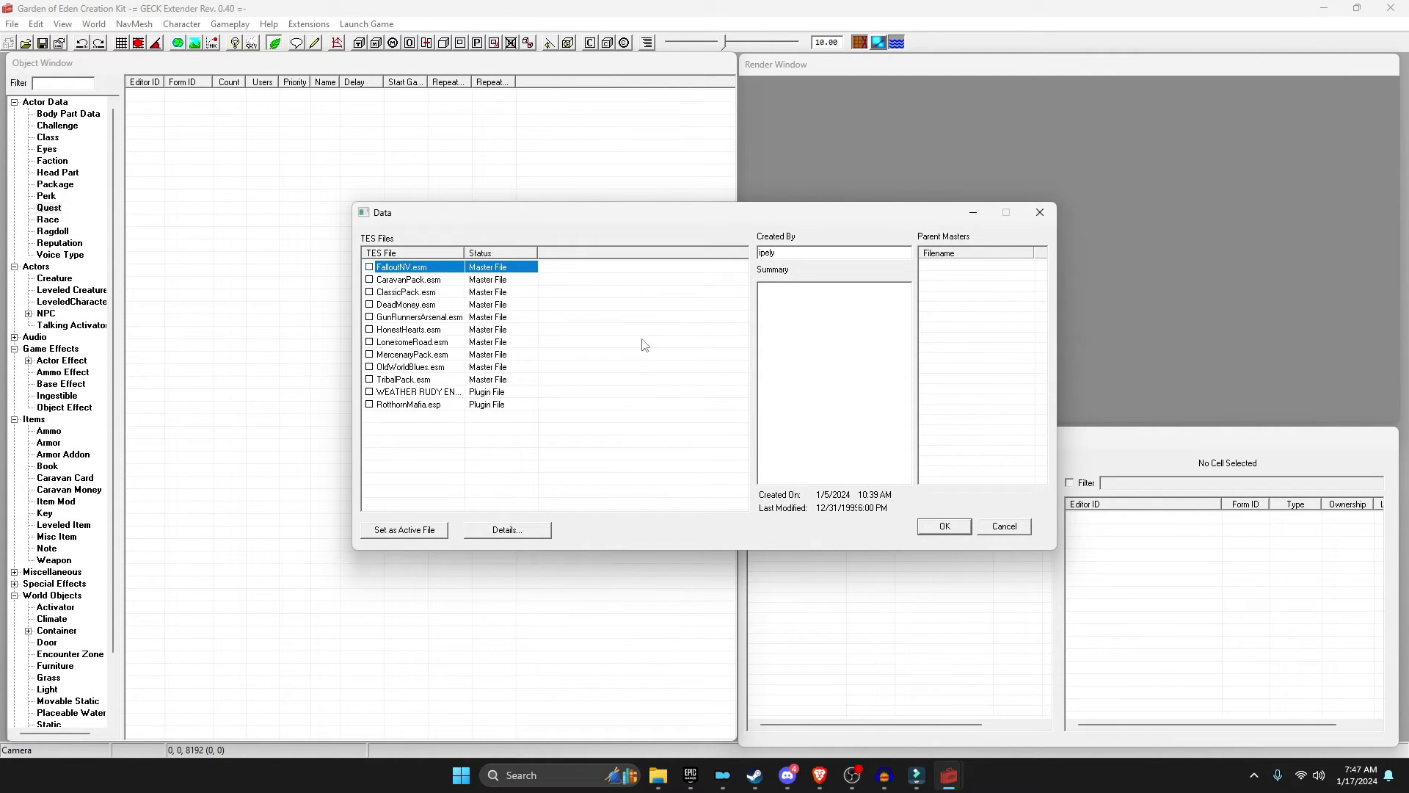
drag(543, 223, 630, 222)
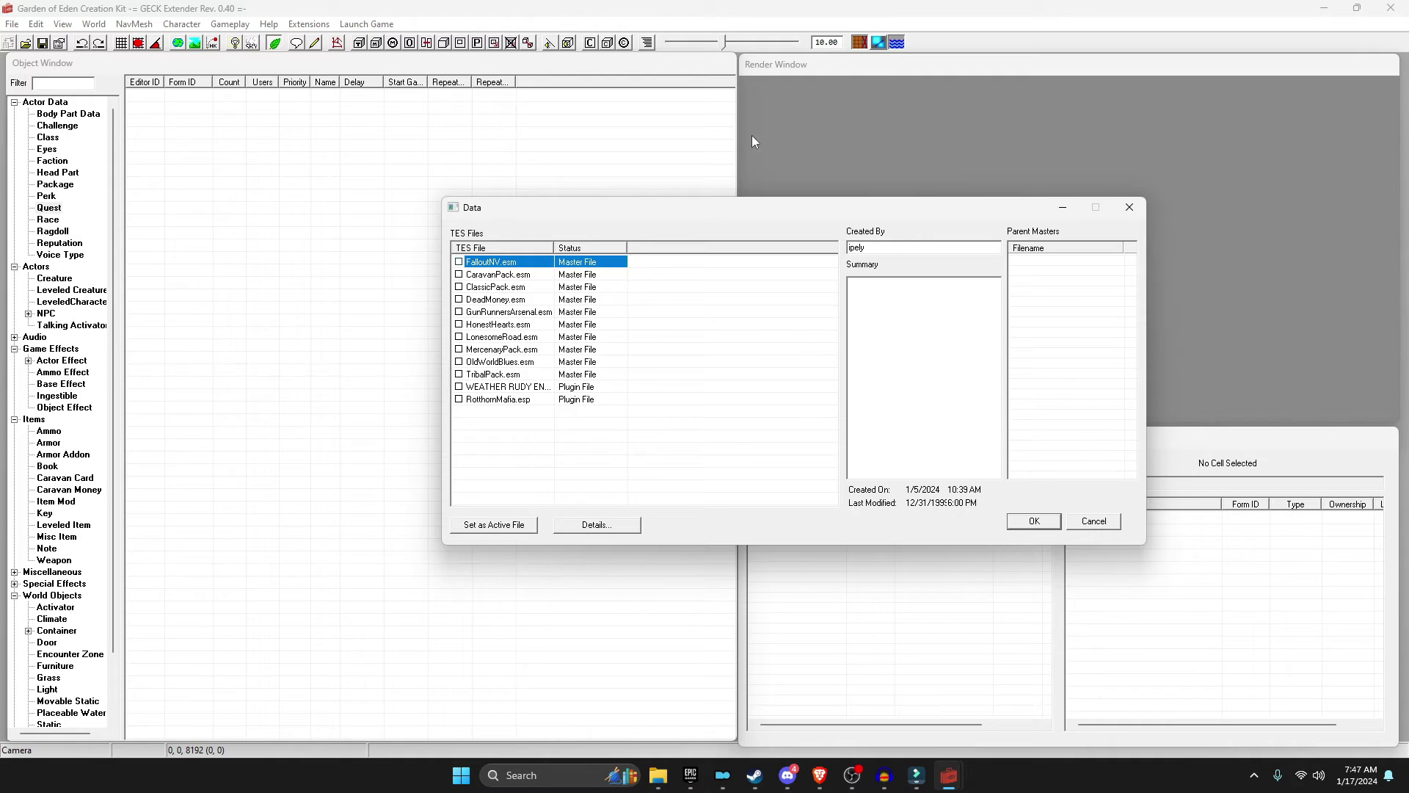
drag(636, 219, 629, 225)
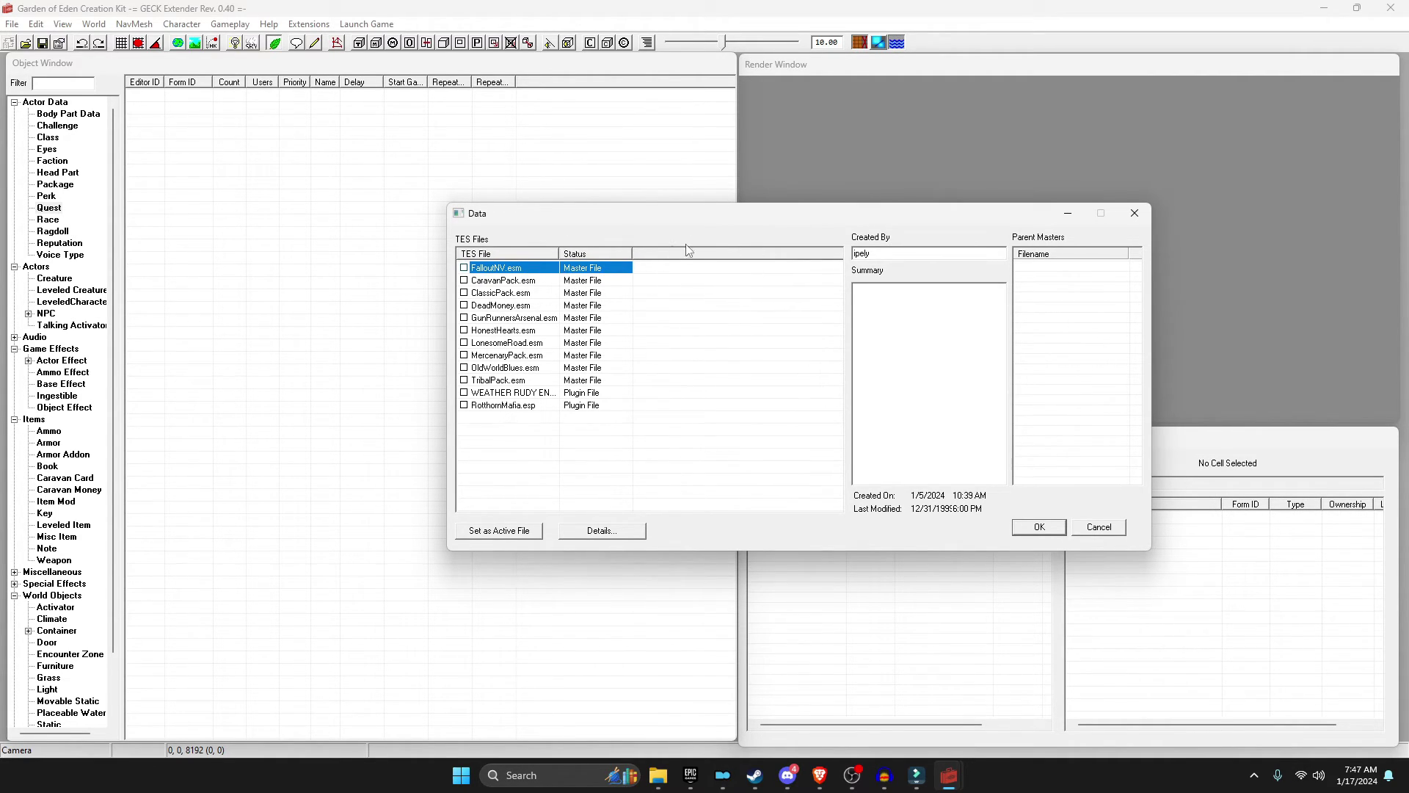
click(506, 404)
click(498, 530)
click(1055, 533)
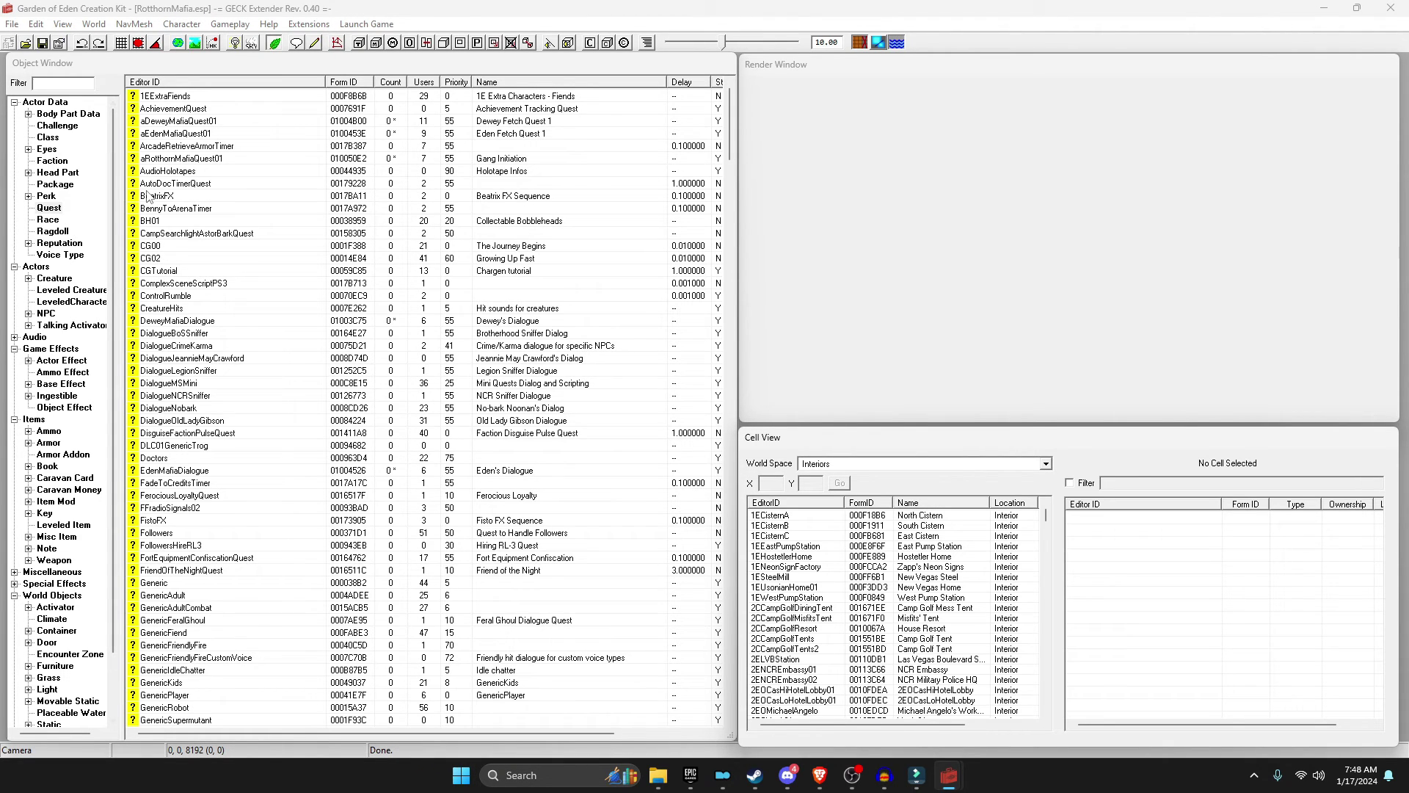
Find RotthornMafiaDialogue via 'Rot', inspect its GetIsID and Speech topic conditions, then close it
text(Rot)
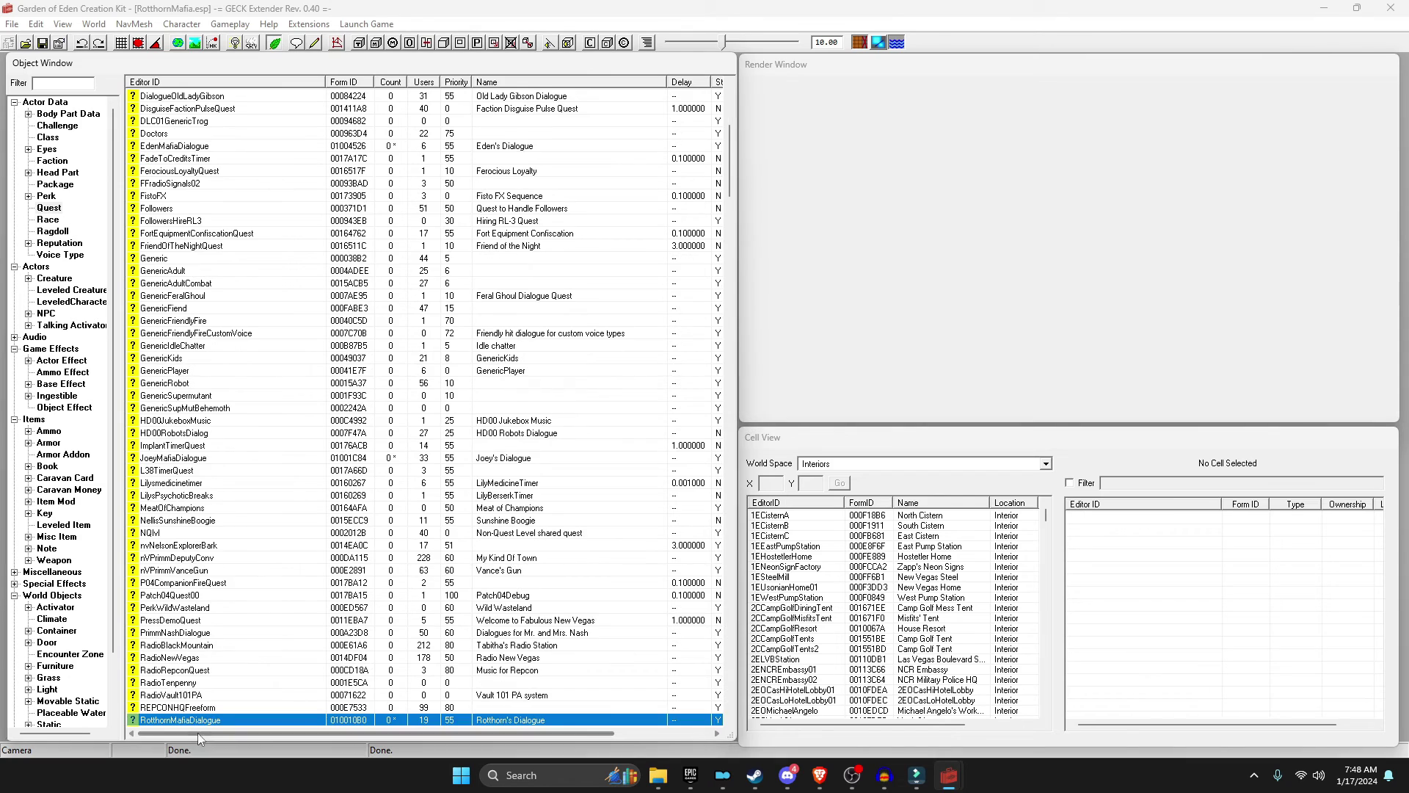
double_click(180, 720)
click(530, 133)
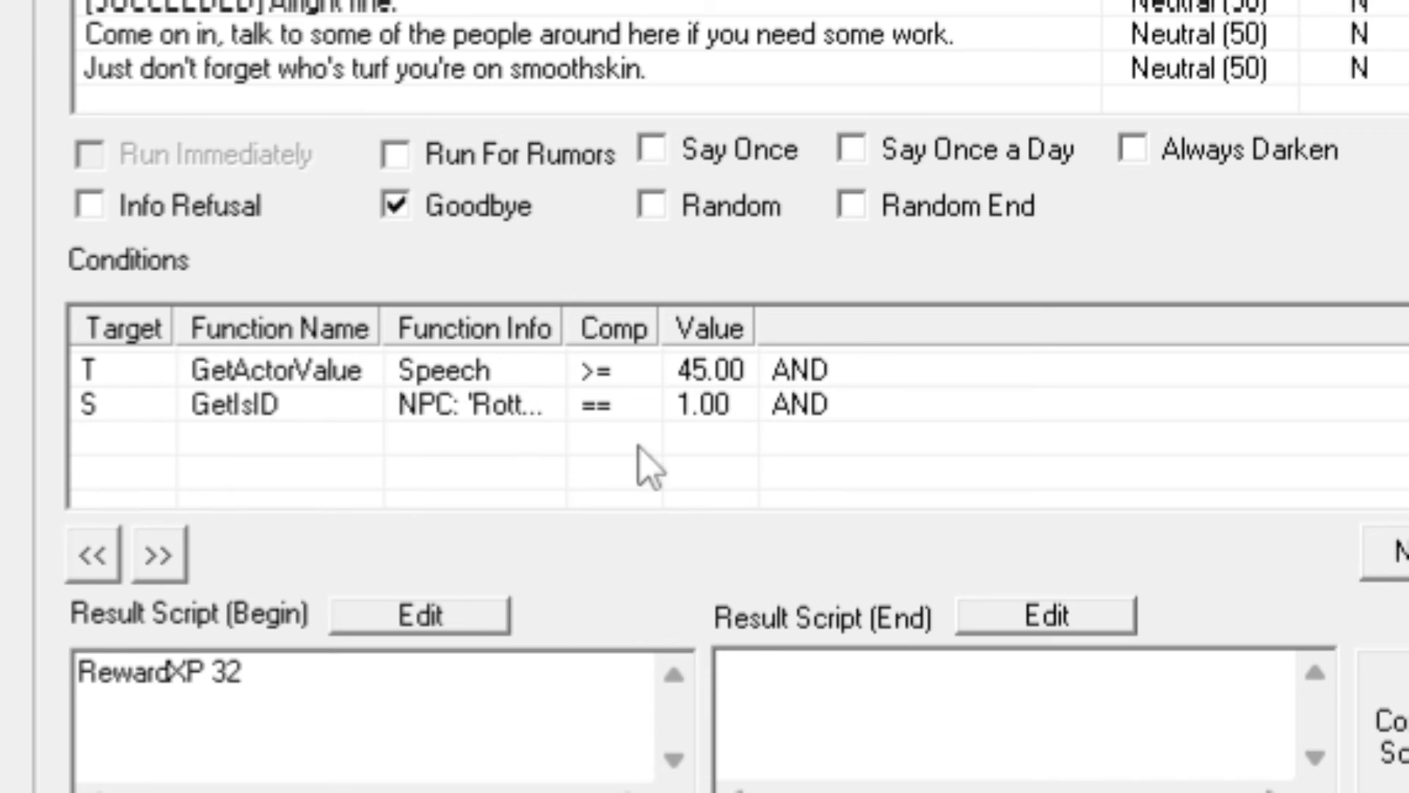
click(713, 500)
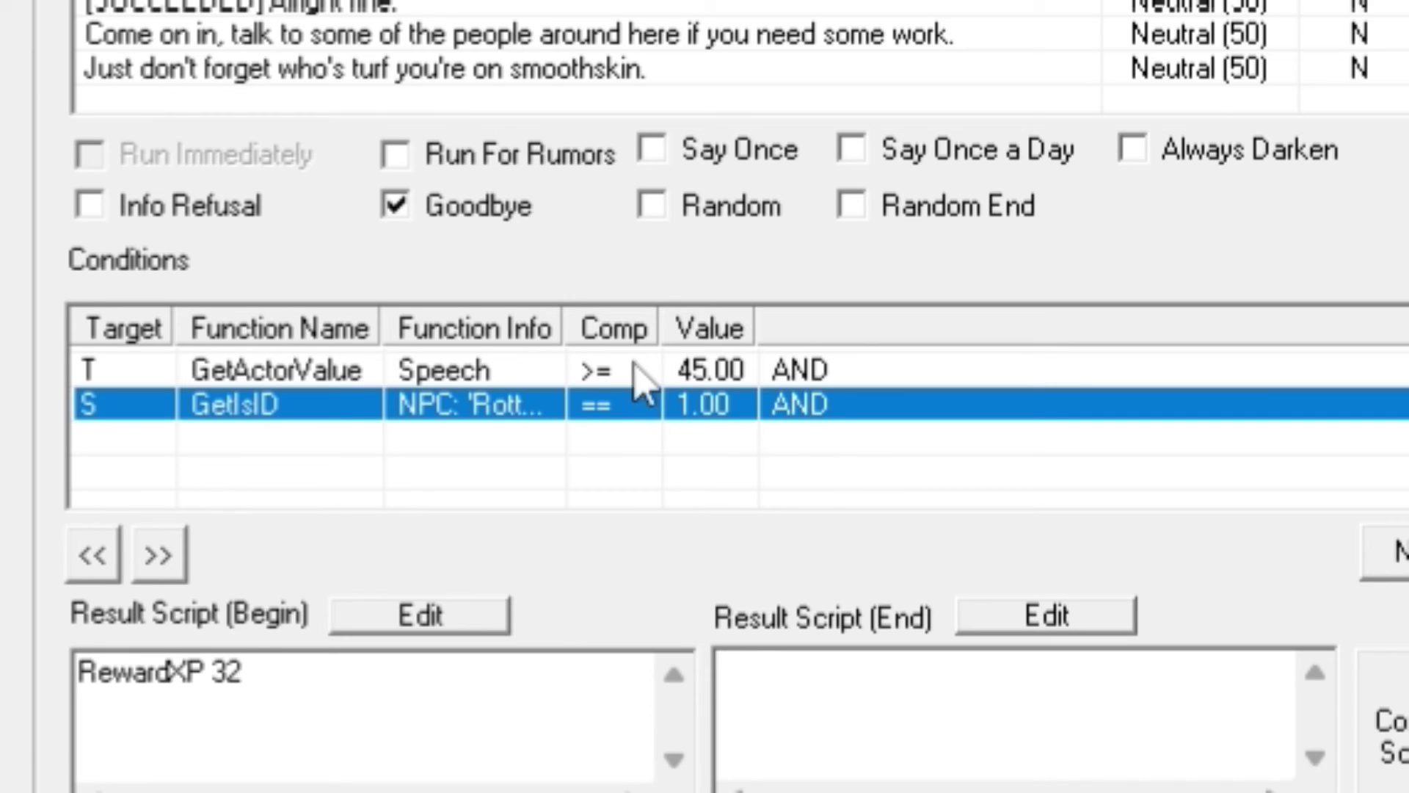
mouse_move(664, 330)
mouse_down()
mouse_move(683, 327)
mouse_move(668, 334)
mouse_up()
click(799, 380)
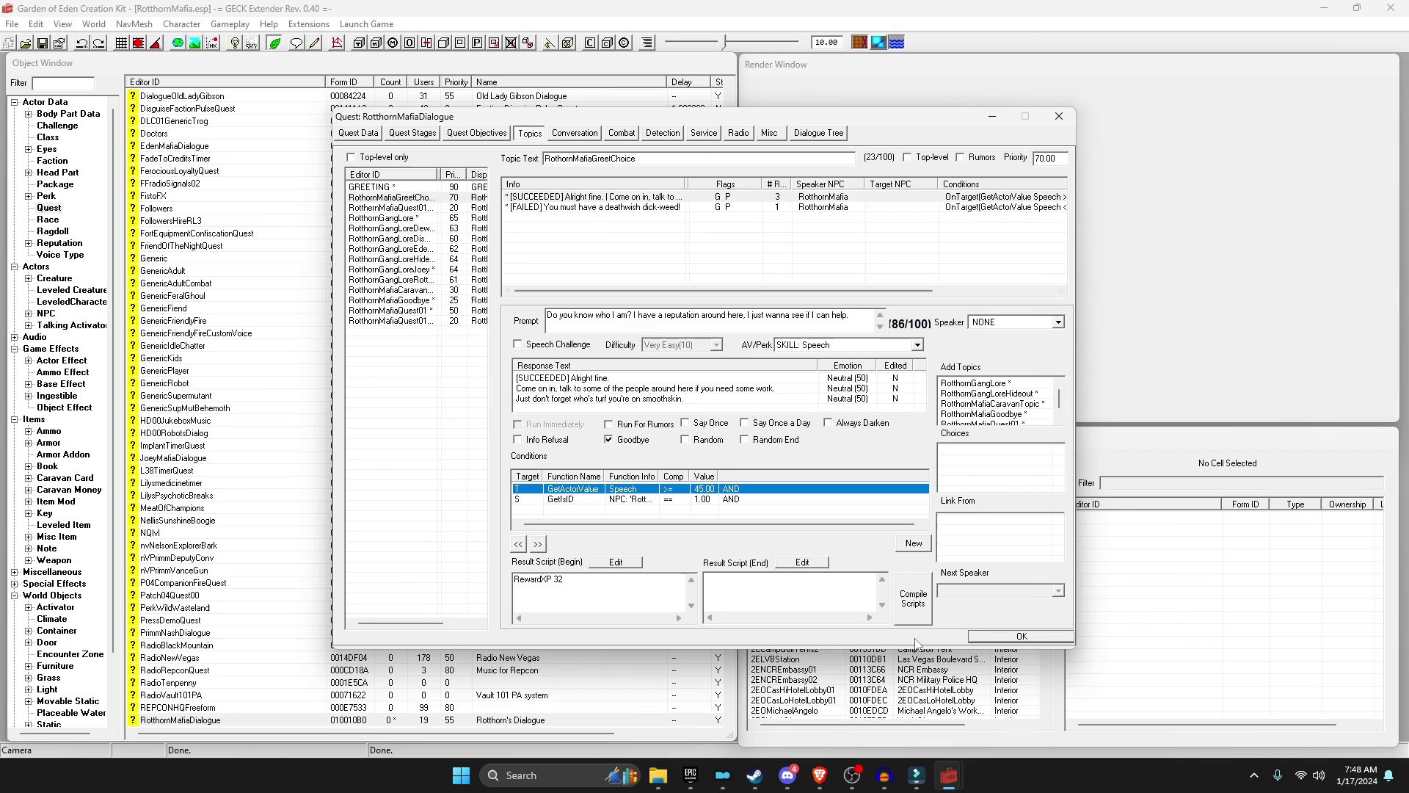
click(973, 635)
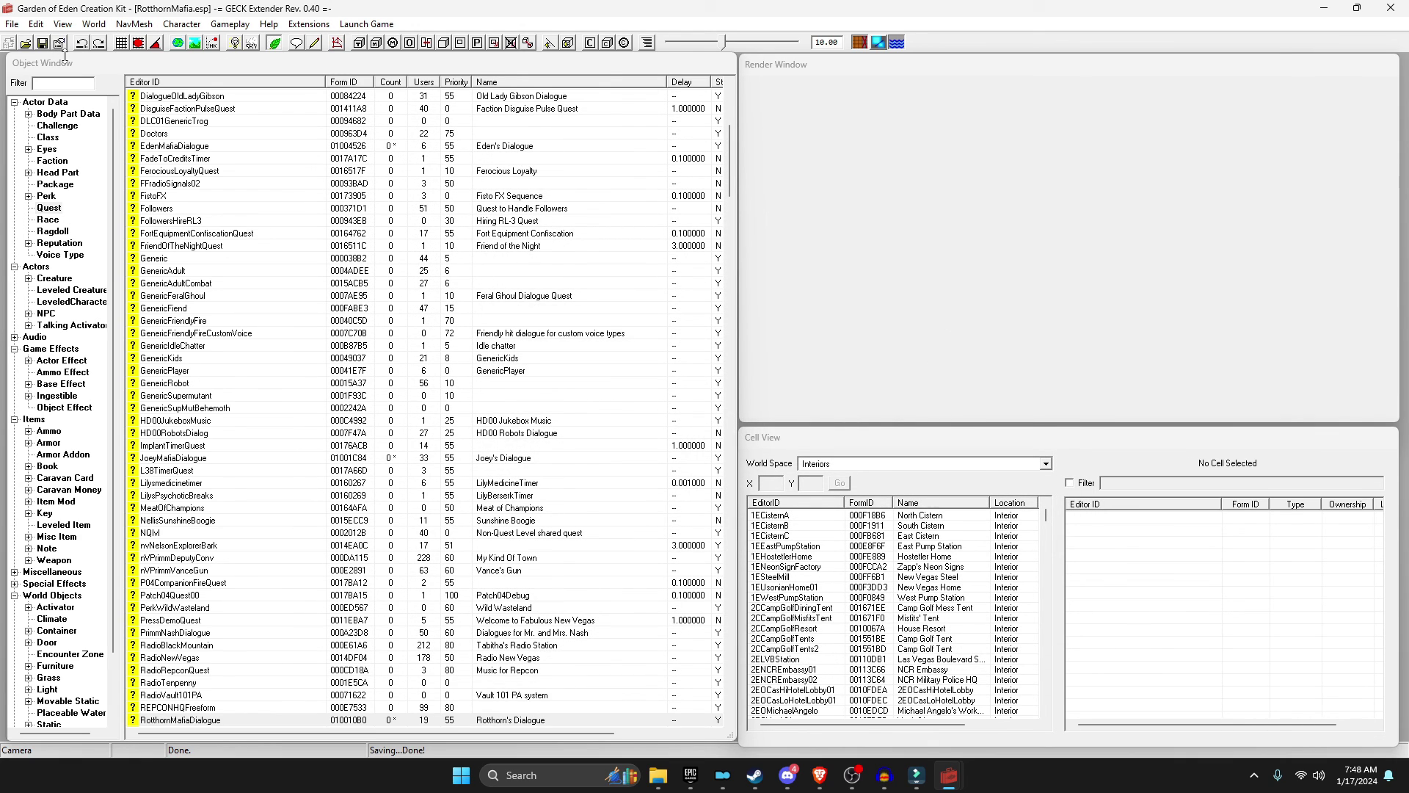